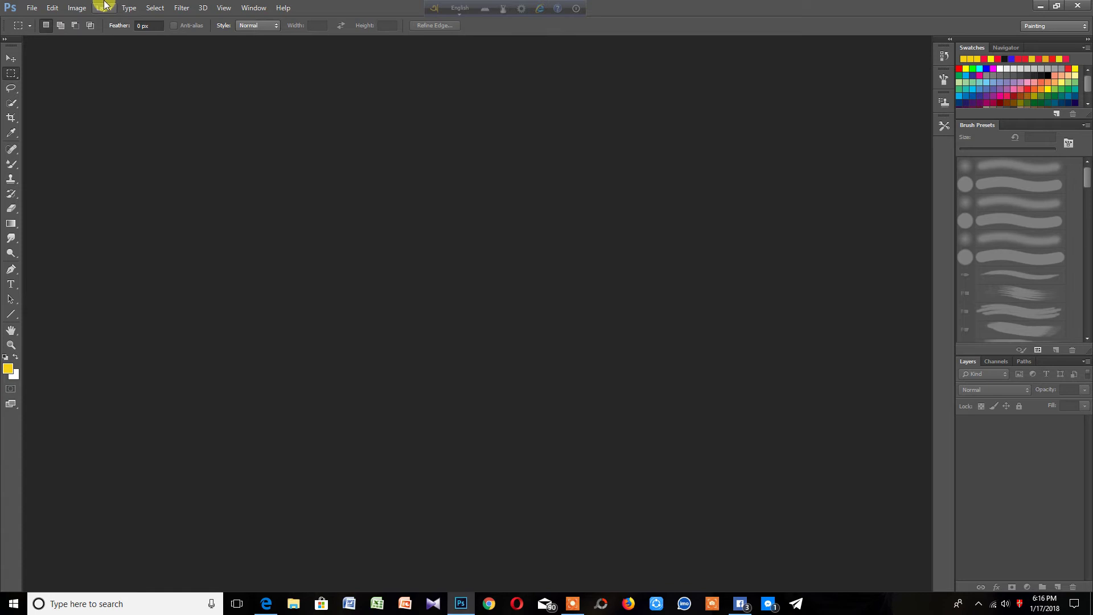
# Open the photo DSC_0082.JPG from the Desktop's New folder (3).
pyautogui.click(28, 8)
pyautogui.click(41, 32)
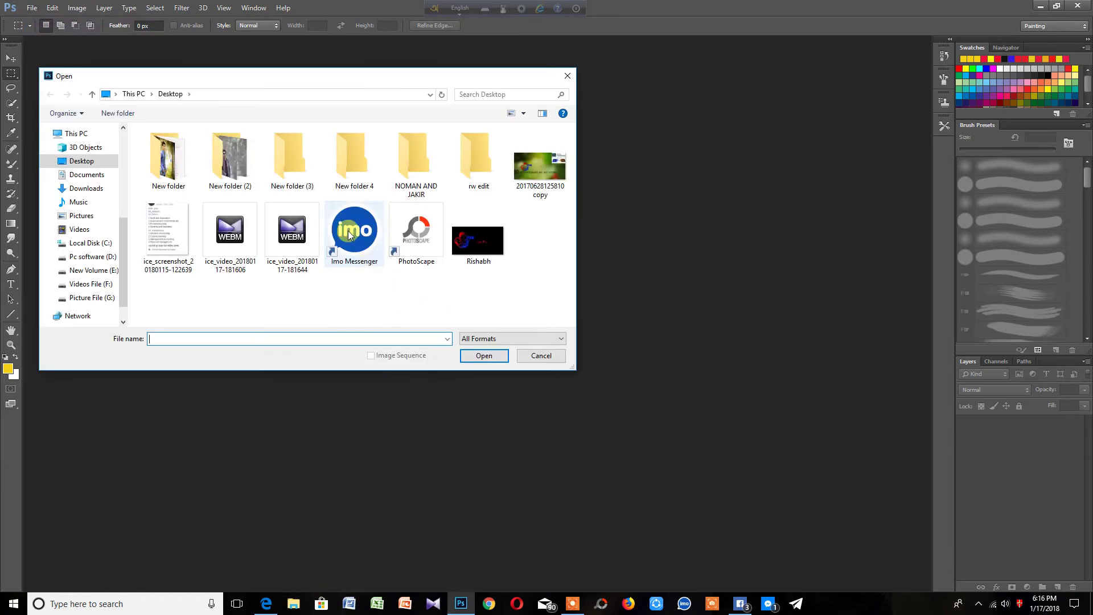
pyautogui.doubleClick(292, 162)
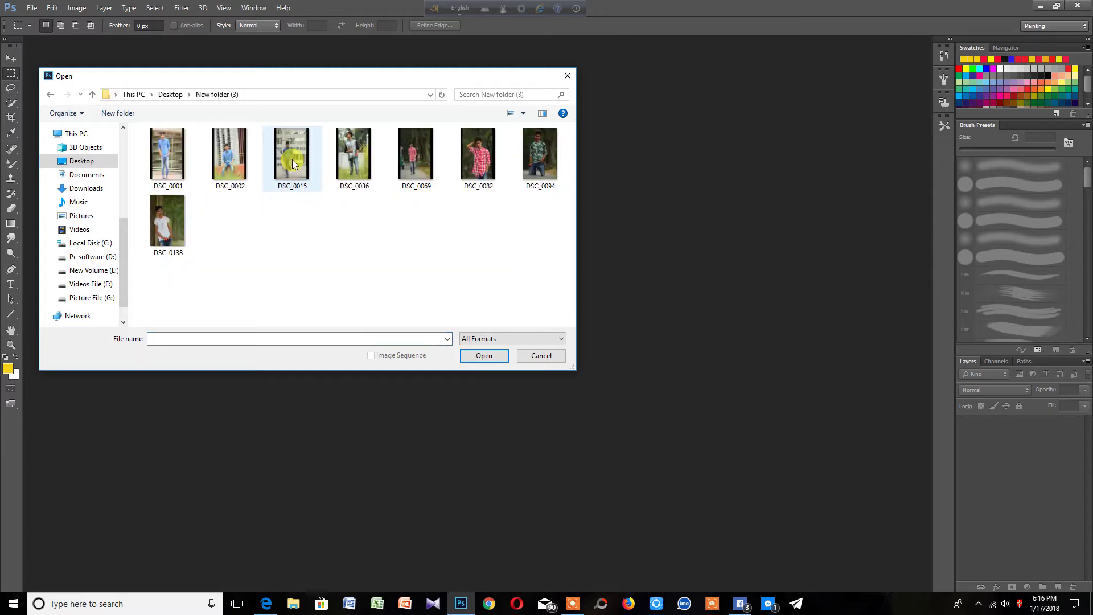
pyautogui.doubleClick(481, 153)
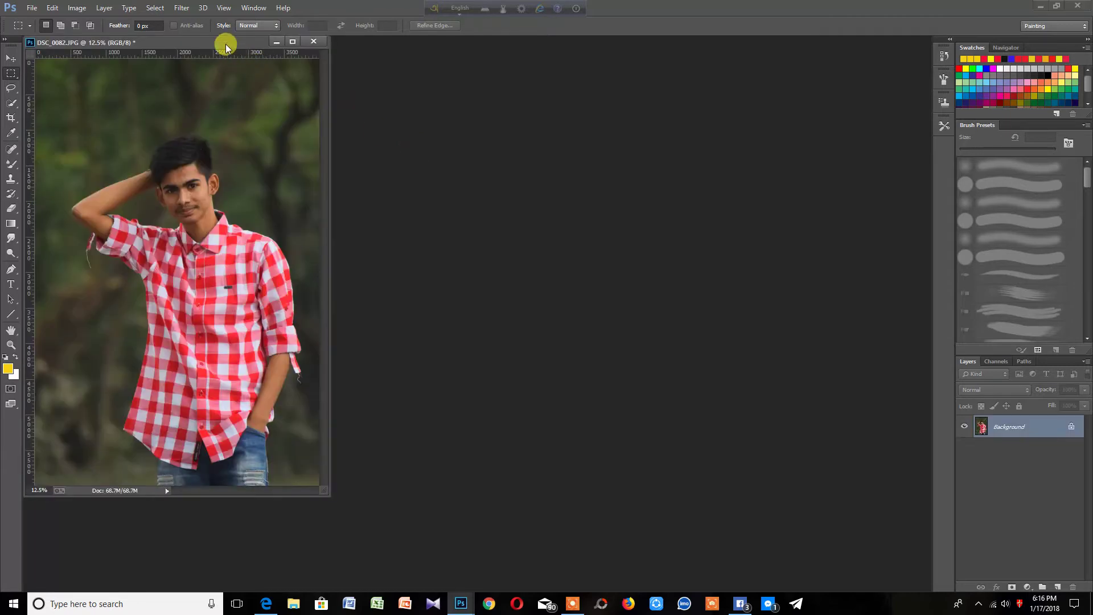
# Dock DSC_0082 as a tabbed document and start zooming in on the face.
pyautogui.moveTo(226, 46); pyautogui.dragTo(470, 46)
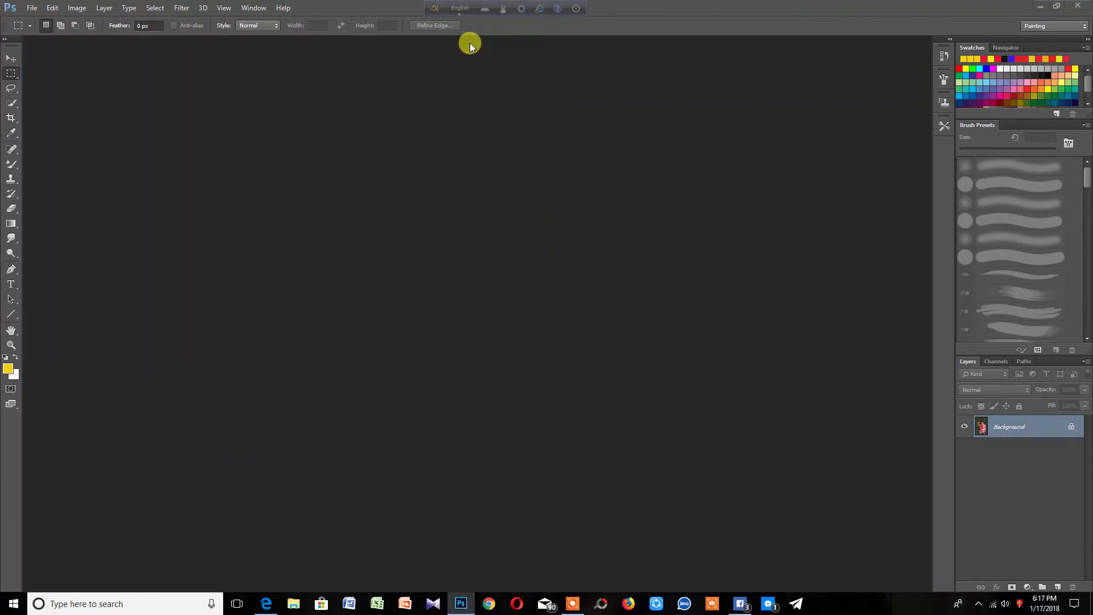
pyautogui.click(18, 346)
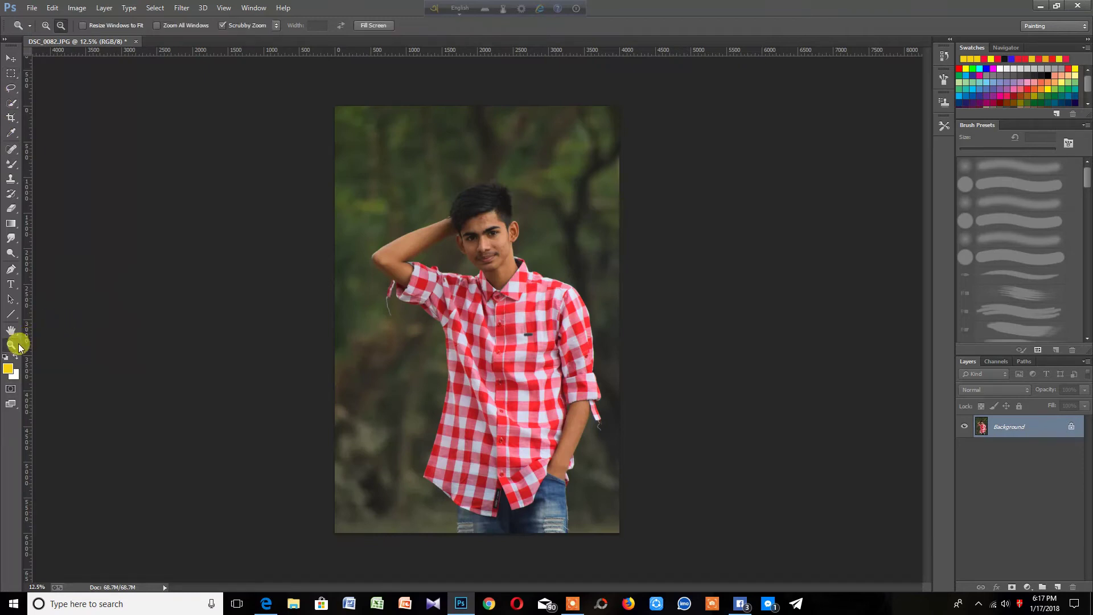
pyautogui.click(46, 25)
pyautogui.click(479, 247)
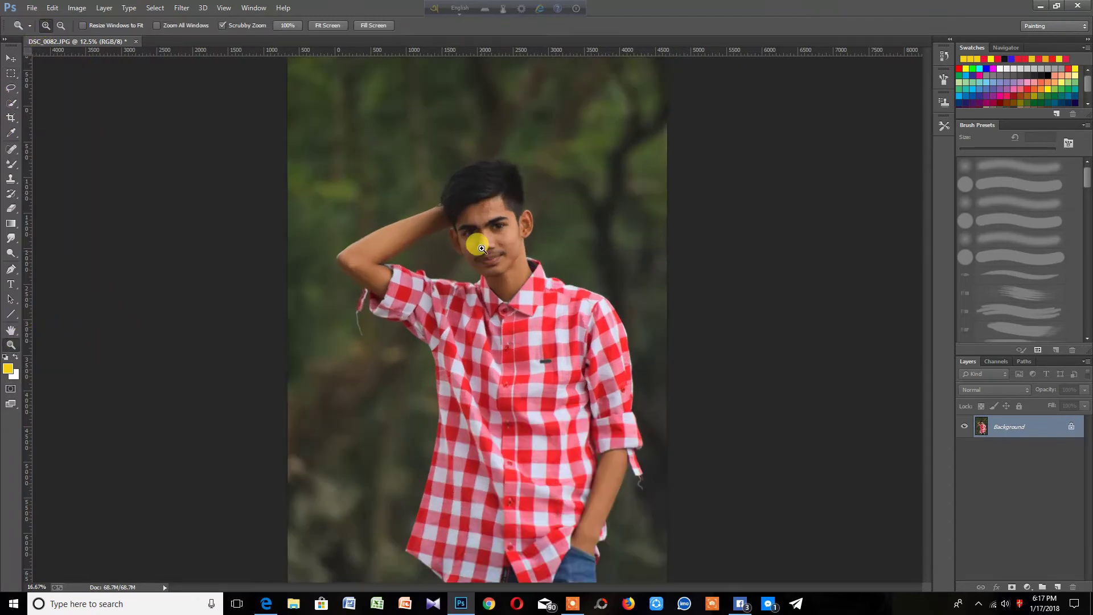
# Zoom the face to 100% and select the Spot Healing Brush.
pyautogui.keyDown('alt'); pyautogui.click(472, 178); pyautogui.keyUp('alt')
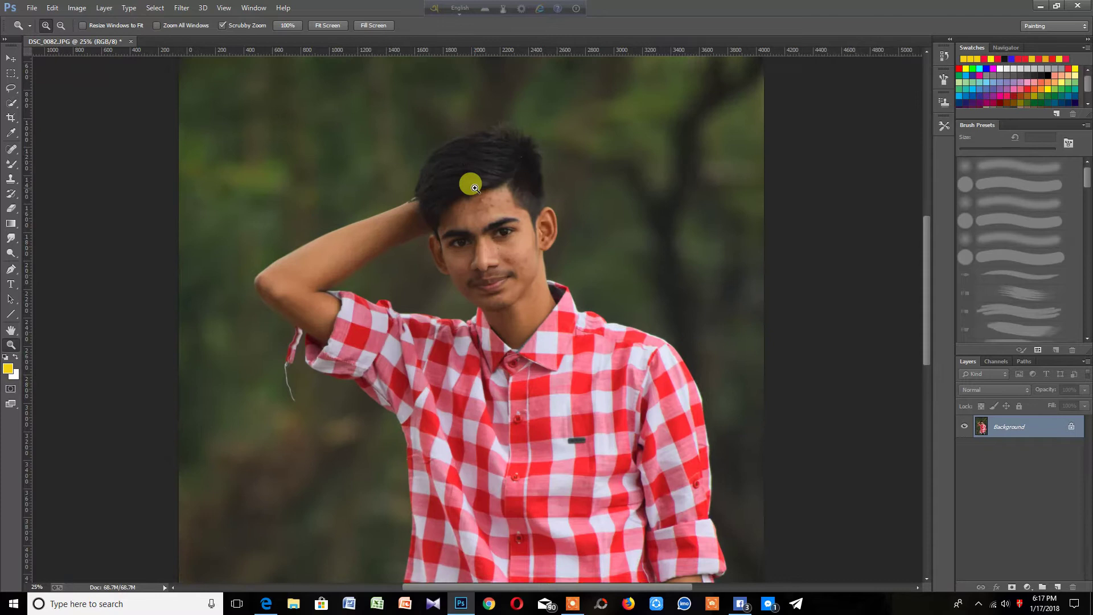
pyautogui.click(475, 188)
pyautogui.click(469, 187)
pyautogui.click(16, 99)
pyautogui.click(11, 150)
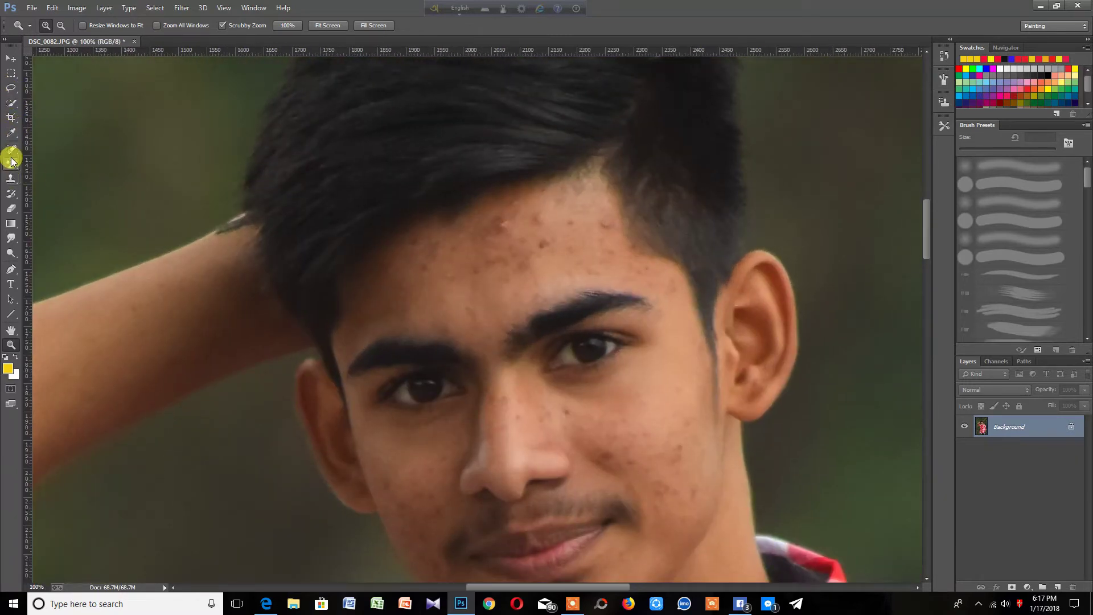
# Heal six blemishes on the forehead with the Content-Aware Spot Healing Brush.
pyautogui.click(534, 222)
pyautogui.click(520, 240)
pyautogui.click(567, 218)
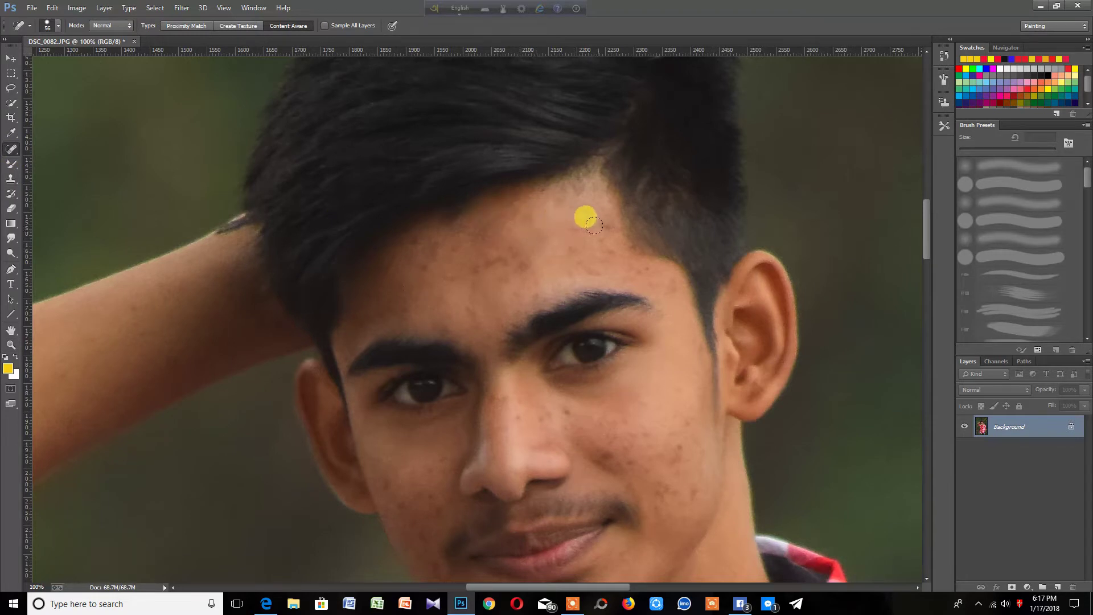
pyautogui.click(520, 251)
pyautogui.click(486, 258)
pyautogui.click(433, 255)
pyautogui.scroll(-2, 593, 364)
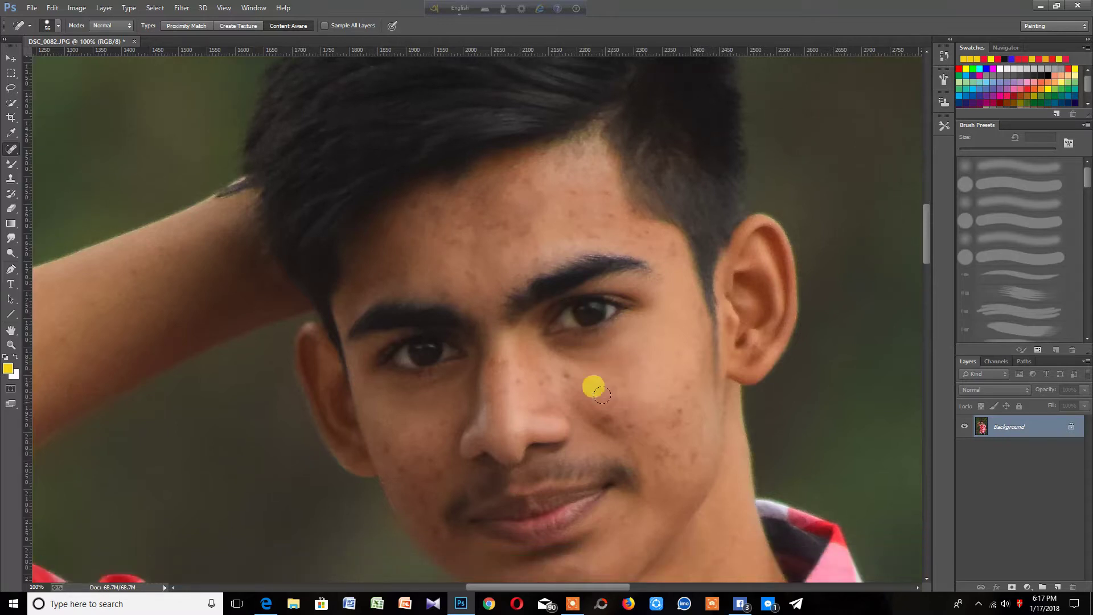
# Heal four spots on the right cheek and lower cheek.
pyautogui.click(651, 408)
pyautogui.click(691, 411)
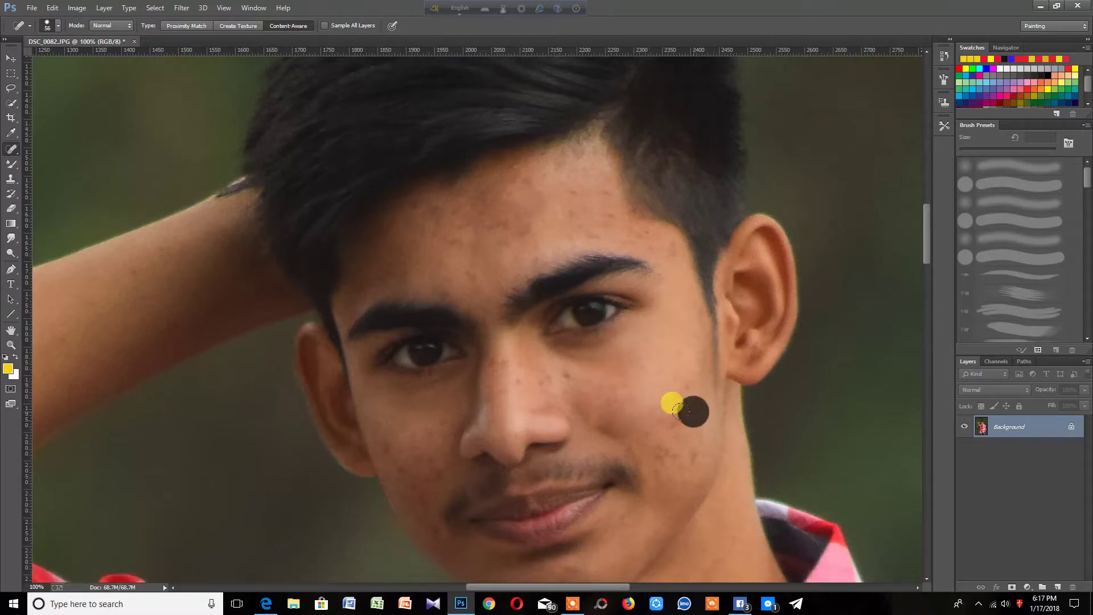
pyautogui.click(662, 438)
pyautogui.click(679, 452)
pyautogui.scroll(-3, 626, 438)
# Heal five spots on the left cheek.
pyautogui.click(425, 389)
pyautogui.click(399, 414)
pyautogui.click(398, 393)
pyautogui.click(417, 373)
pyautogui.click(425, 351)
# Heal the remaining cluster of spots across the forehead.
pyautogui.click(483, 150)
pyautogui.click(519, 156)
pyautogui.click(534, 137)
pyautogui.click(569, 144)
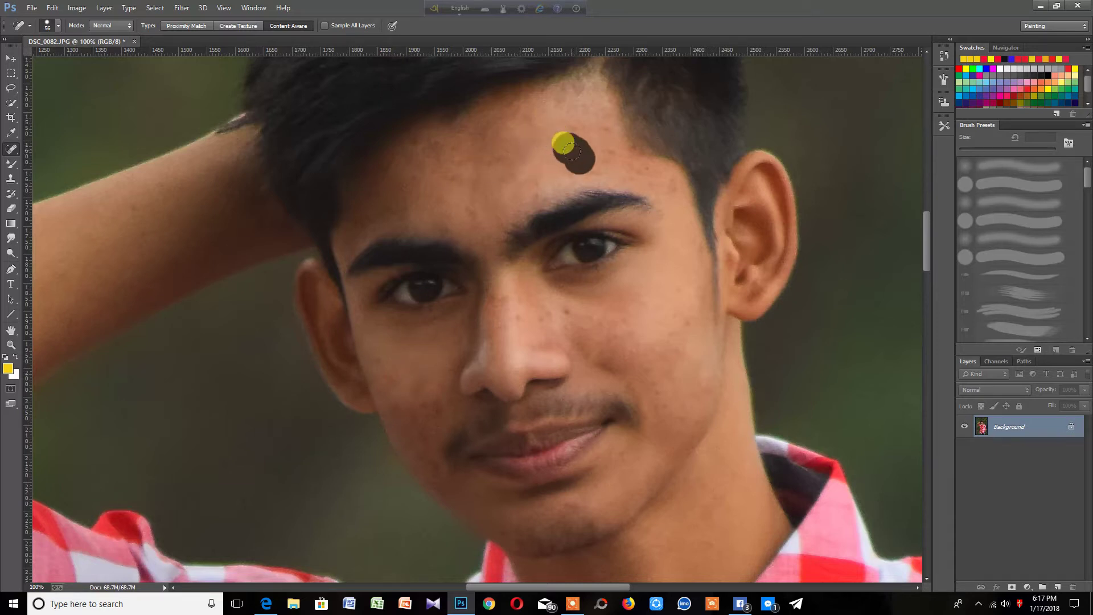
pyautogui.click(576, 120)
pyautogui.click(542, 117)
pyautogui.click(479, 155)
pyautogui.click(450, 164)
pyautogui.click(401, 170)
# Heal the last few spots on both cheeks.
pyautogui.click(665, 348)
pyautogui.click(699, 375)
pyautogui.click(665, 379)
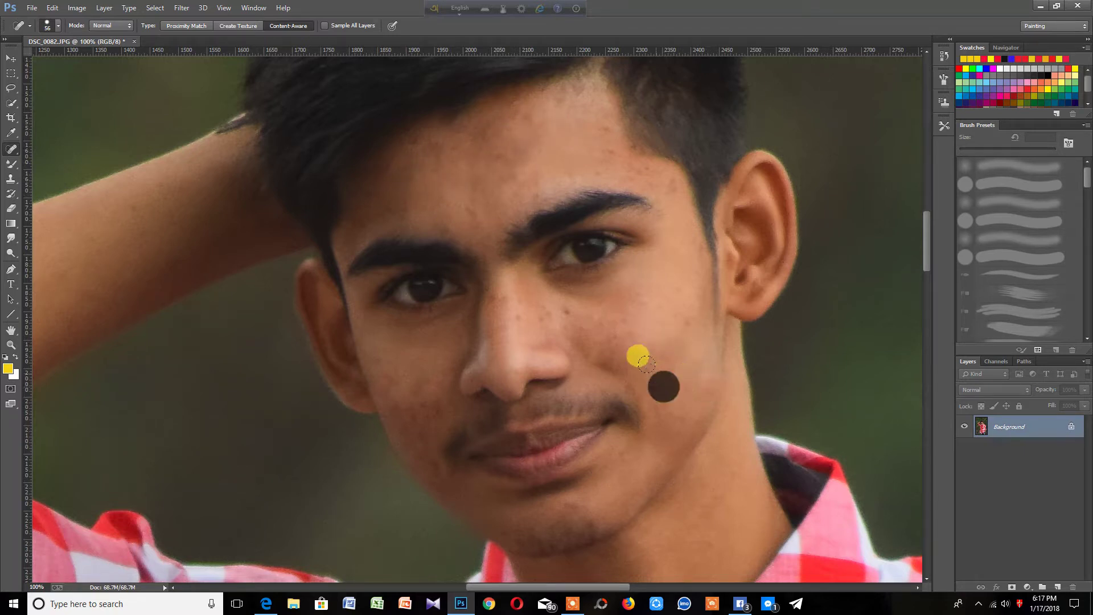
pyautogui.click(421, 411)
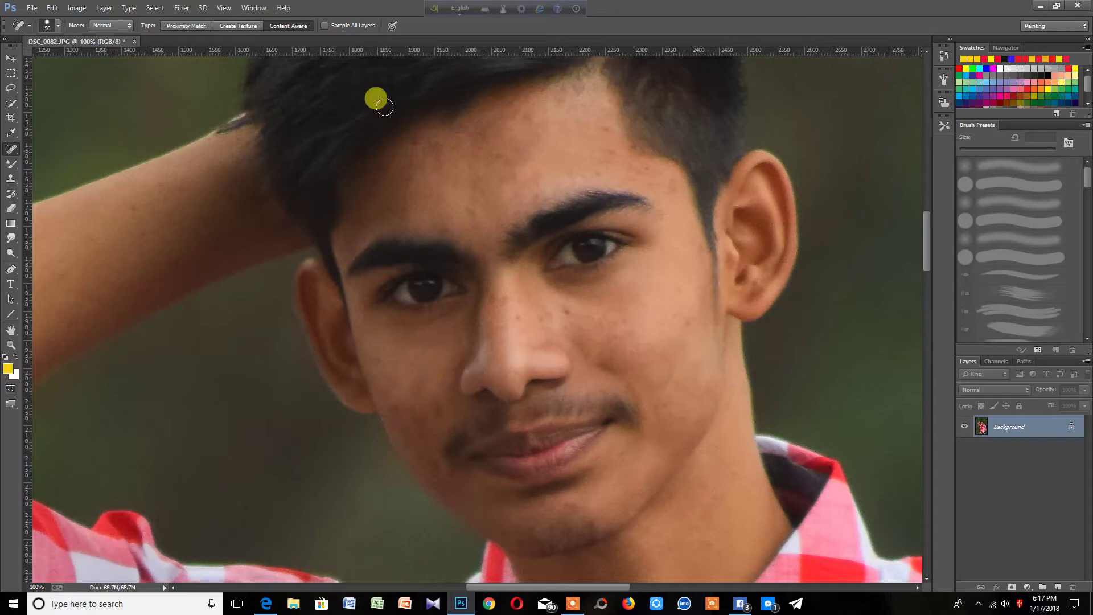
pyautogui.click(10, 344)
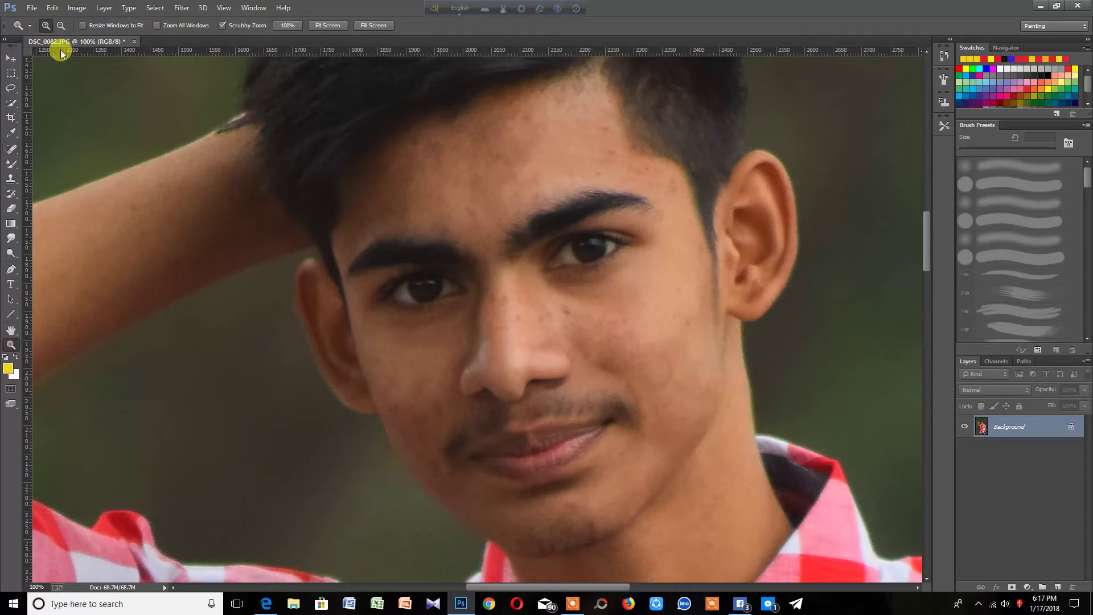
# Zoom out to view the whole figure.
pyautogui.click(59, 25)
pyautogui.moveTo(412, 242); pyautogui.dragTo(382, 198)
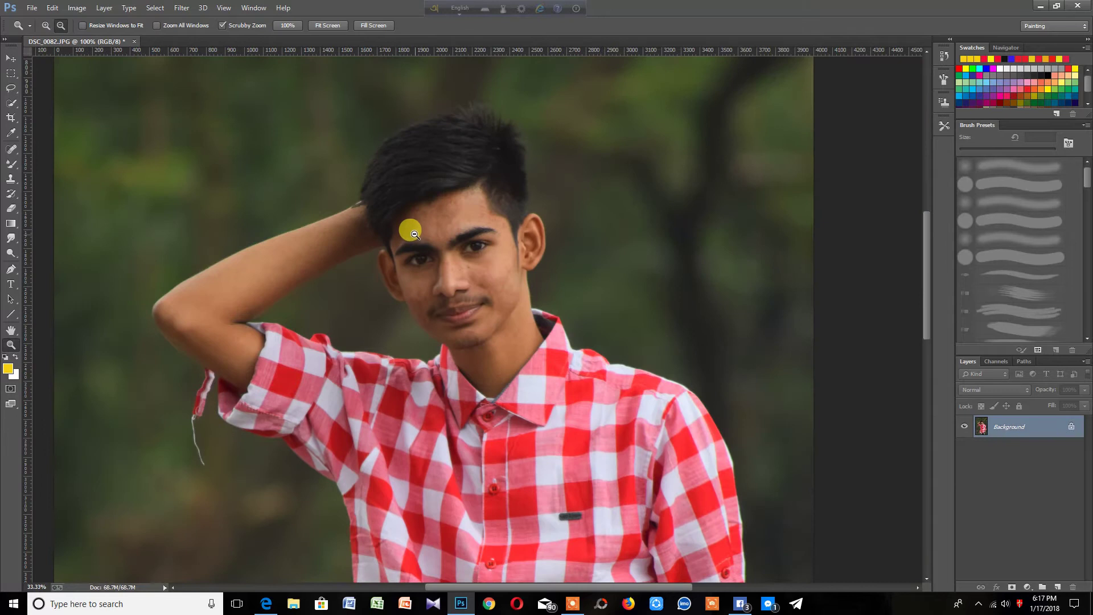
pyautogui.click(381, 199)
# In the Camera Raw Filter, raise Exposure to +1.05 and lower Clarity slightly.
pyautogui.click(190, 7)
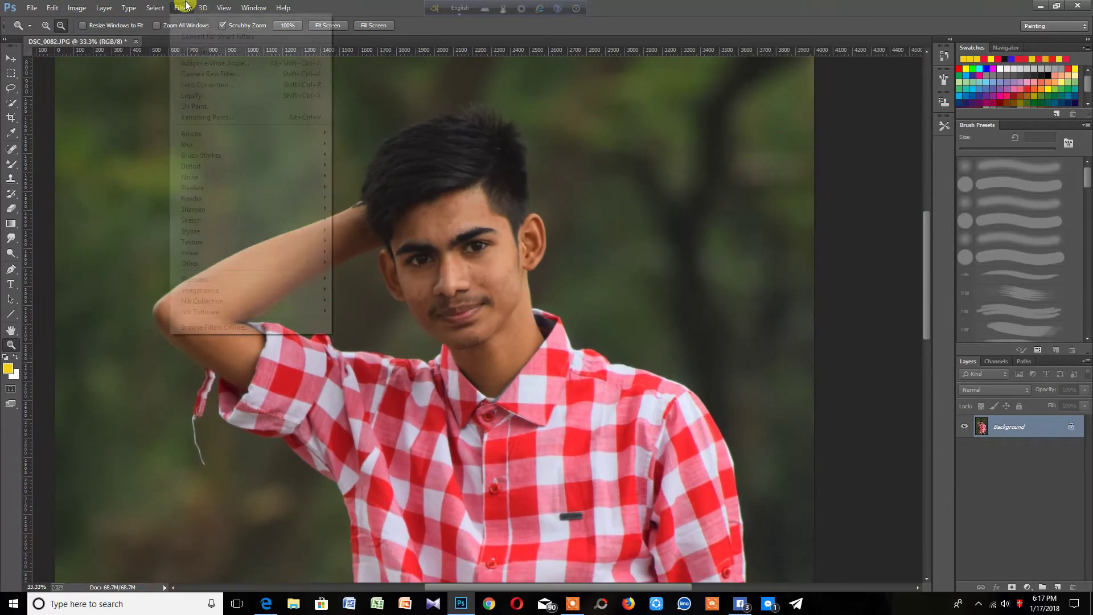
pyautogui.click(200, 75)
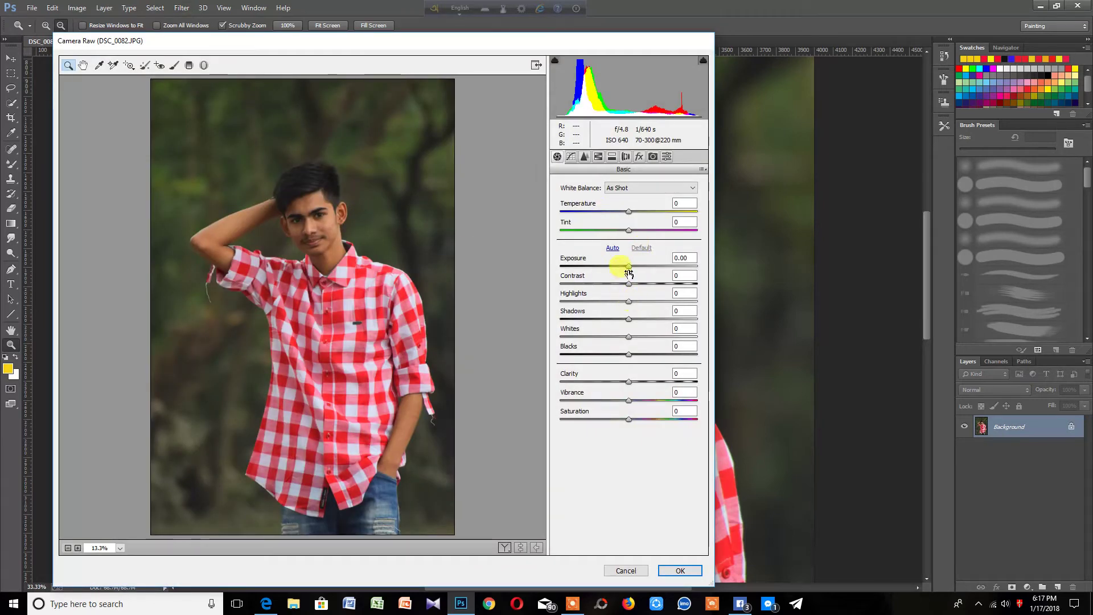
pyautogui.moveTo(629, 266); pyautogui.dragTo(642, 267)
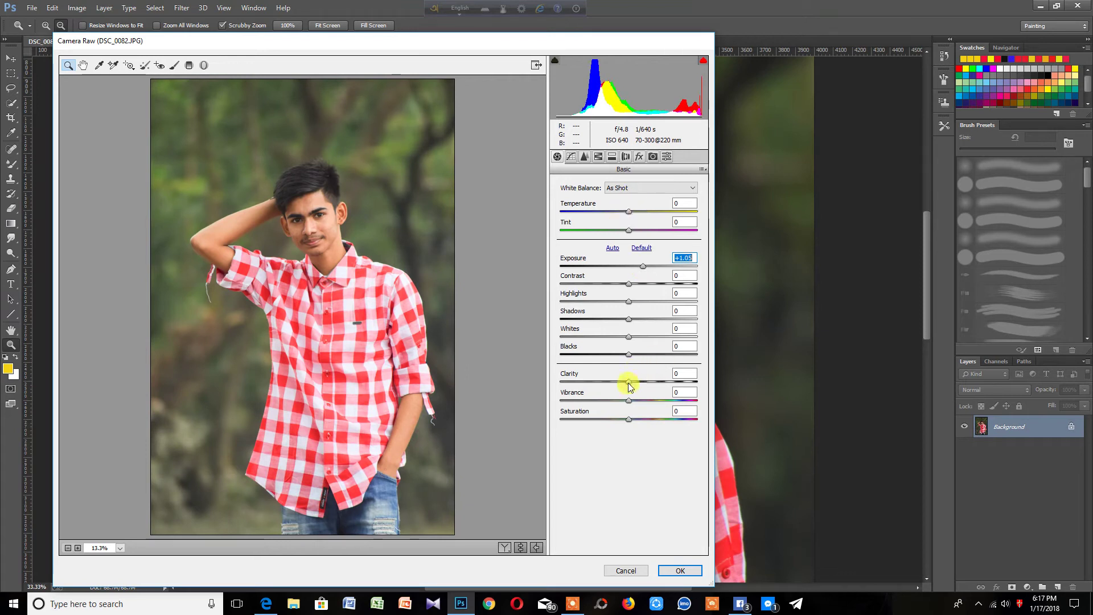
pyautogui.moveTo(627, 382); pyautogui.dragTo(621, 385)
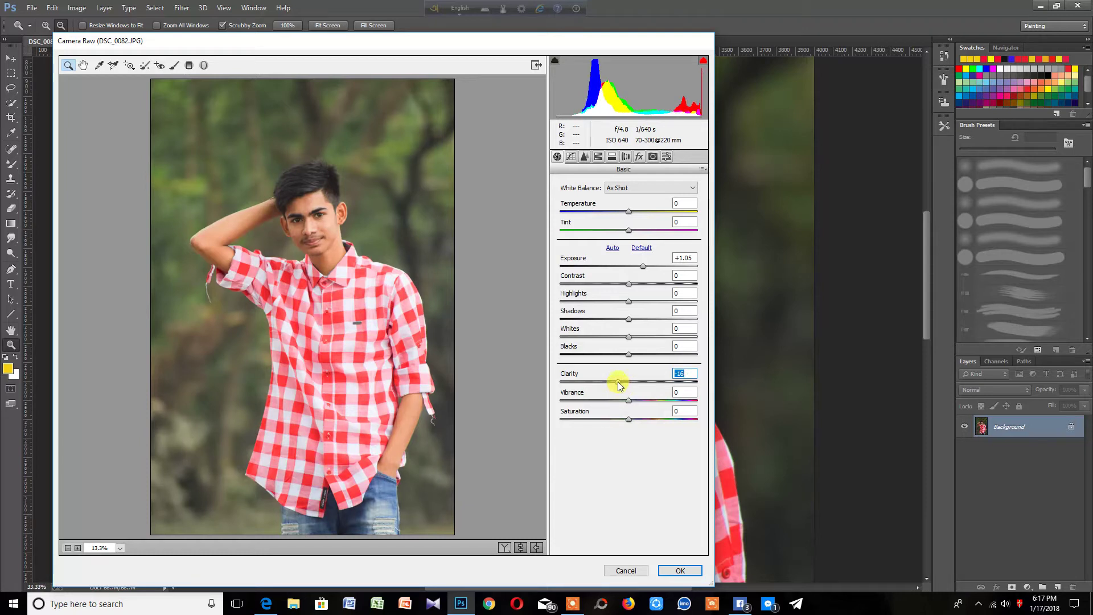
# In Camera Raw set Luminance noise reduction 35, vignette amount -22 and Temperature -7.
pyautogui.click(585, 158)
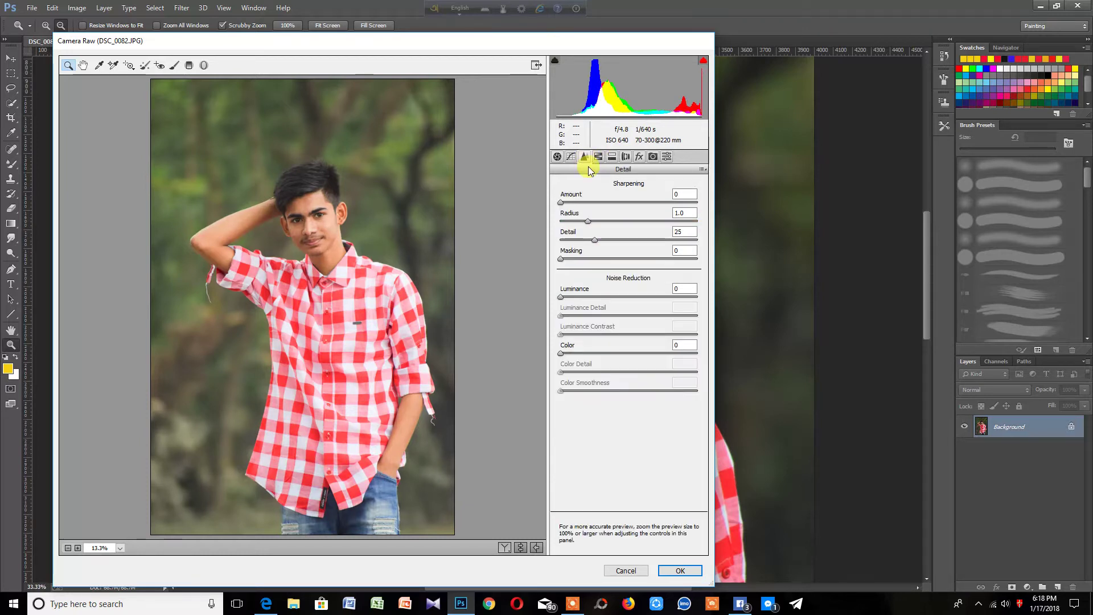
pyautogui.click(610, 297)
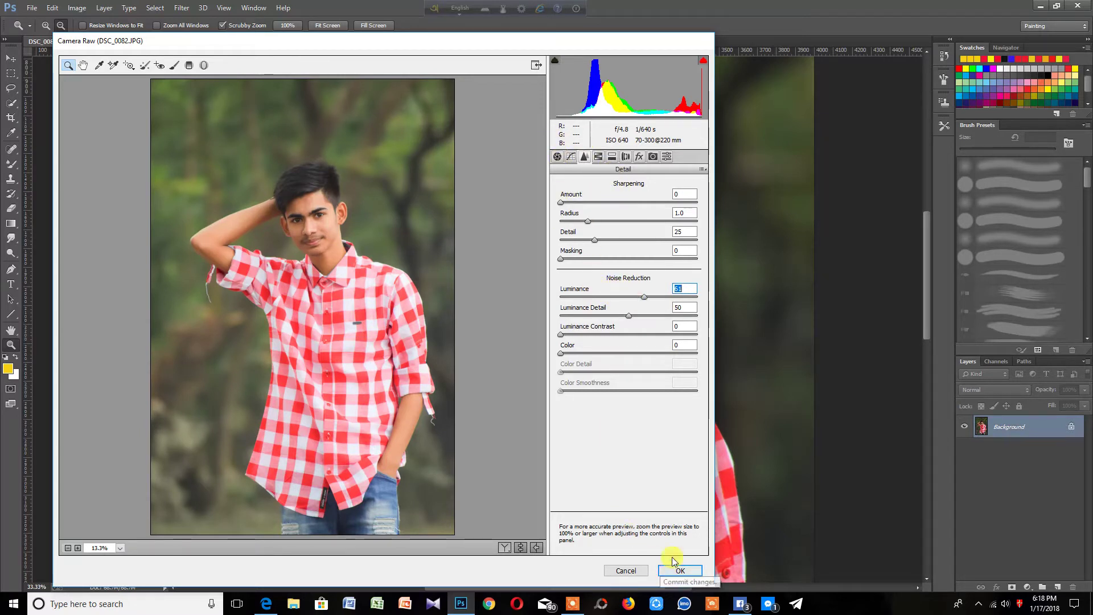
pyautogui.click(644, 158)
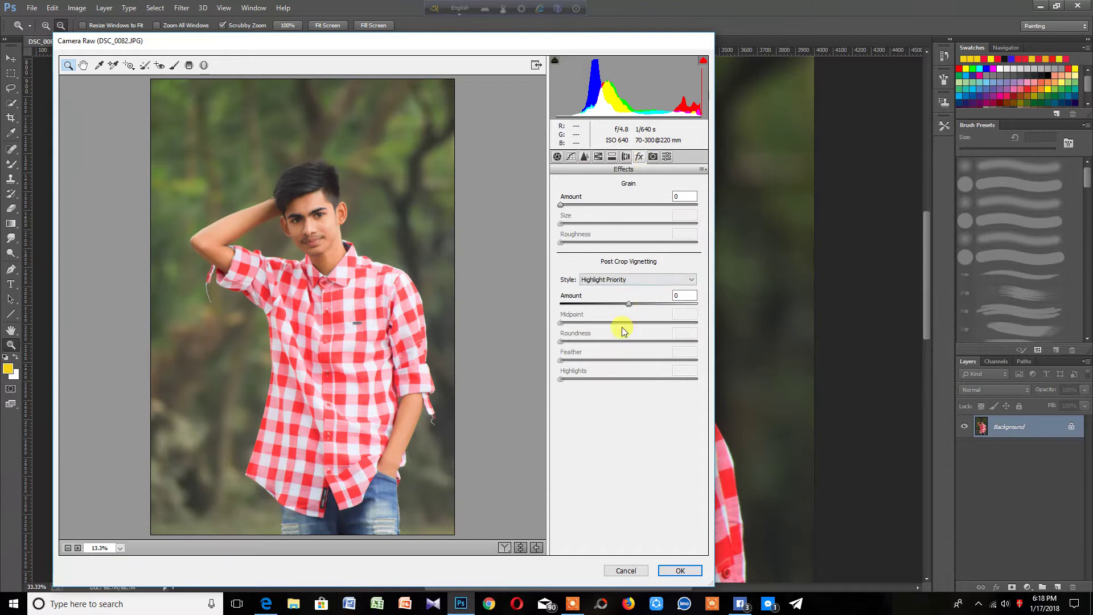
pyautogui.moveTo(620, 305); pyautogui.dragTo(613, 303)
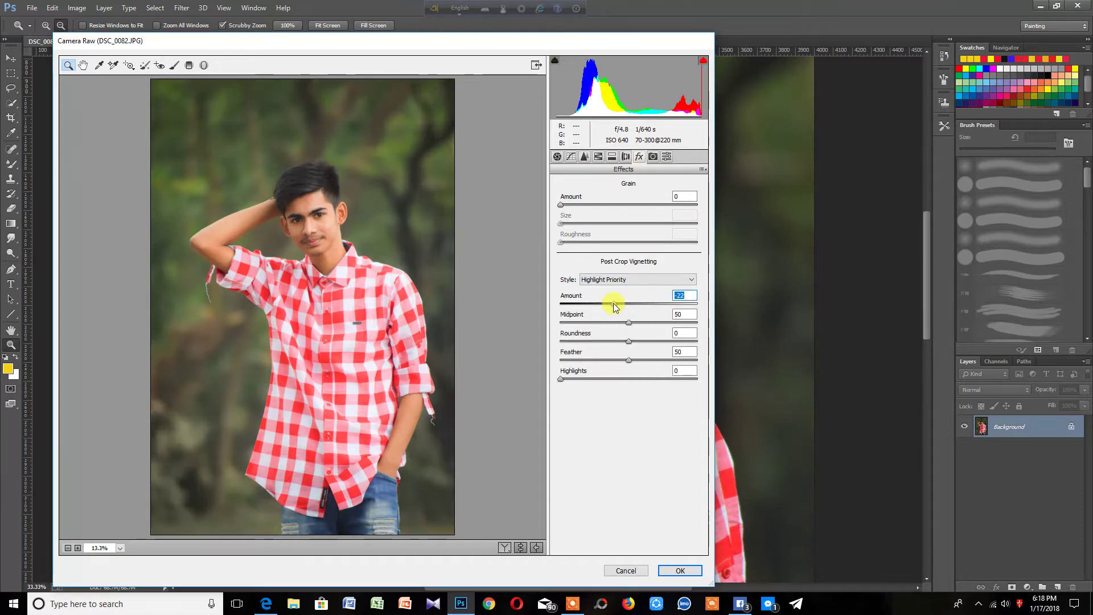
pyautogui.click(556, 157)
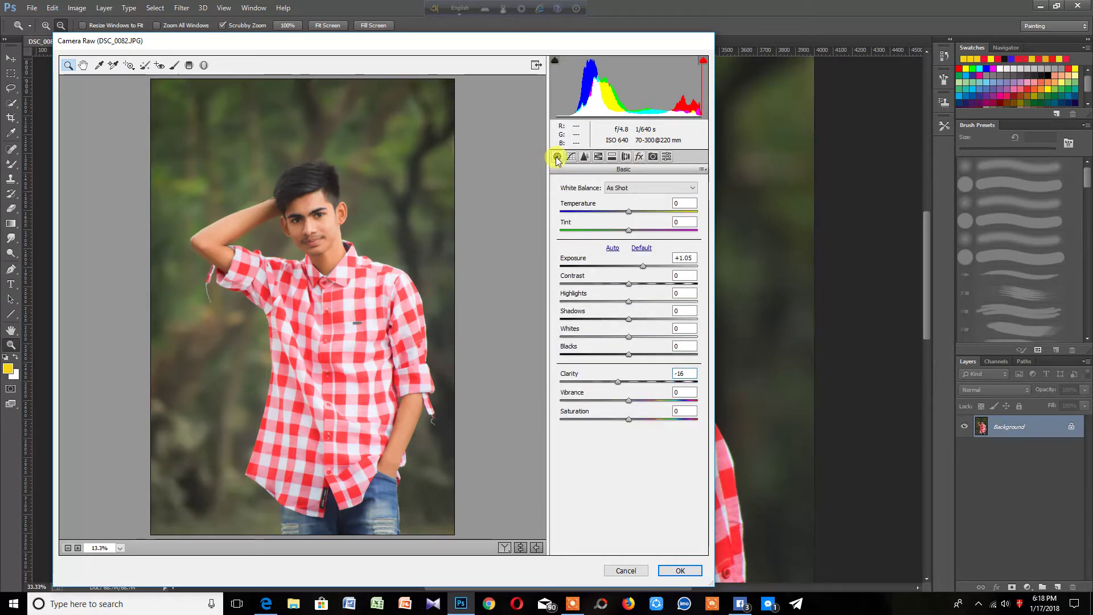
pyautogui.moveTo(627, 210)
pyautogui.mouseDown()
pyautogui.moveTo(614, 211)
pyautogui.moveTo(633, 212)
pyautogui.mouseUp()
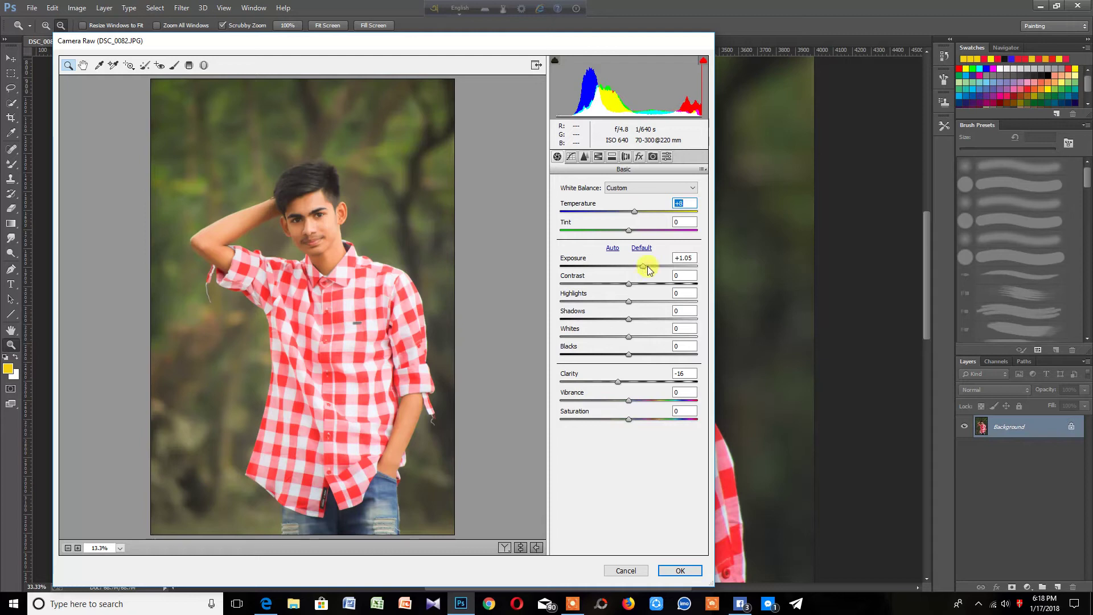
# Raise HSL Oranges luminance to +18 and apply the Camera Raw filter.
pyautogui.click(597, 156)
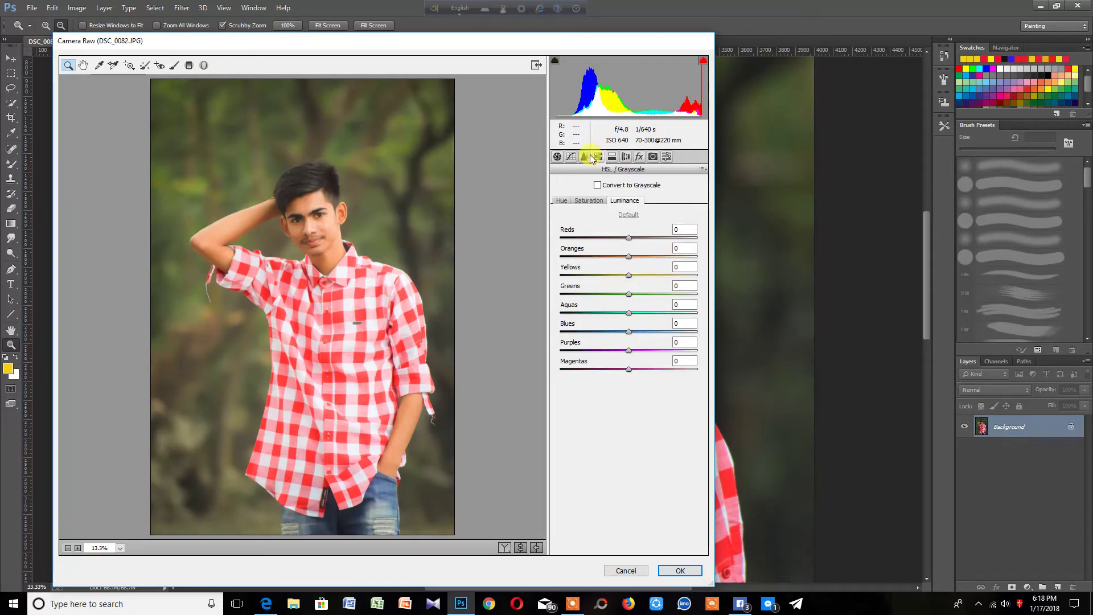
pyautogui.click(590, 201)
pyautogui.click(624, 200)
pyautogui.moveTo(628, 256); pyautogui.dragTo(657, 259)
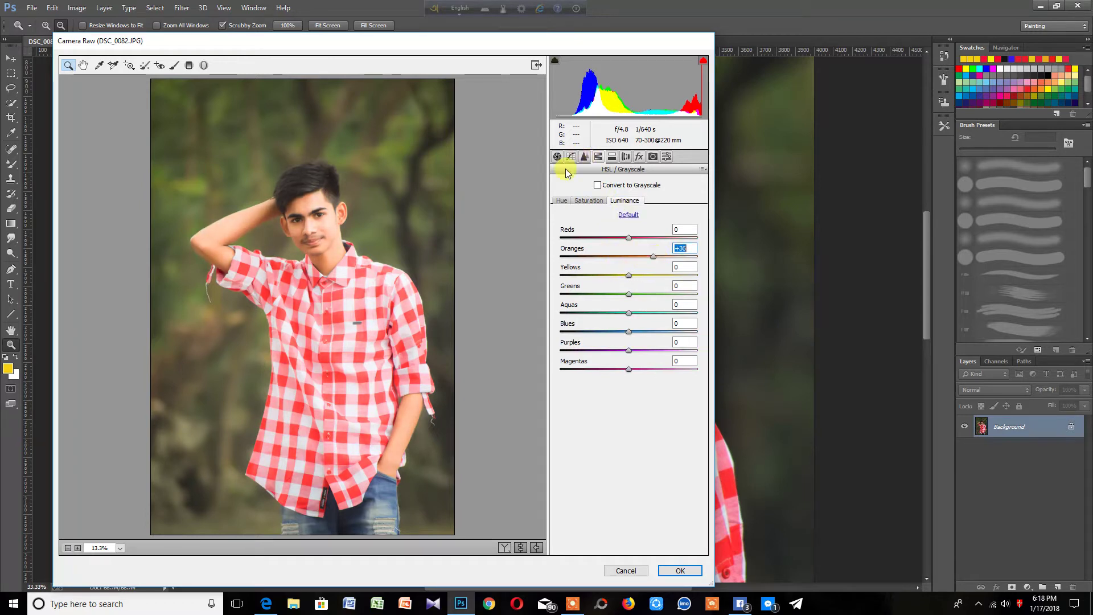
pyautogui.click(681, 572)
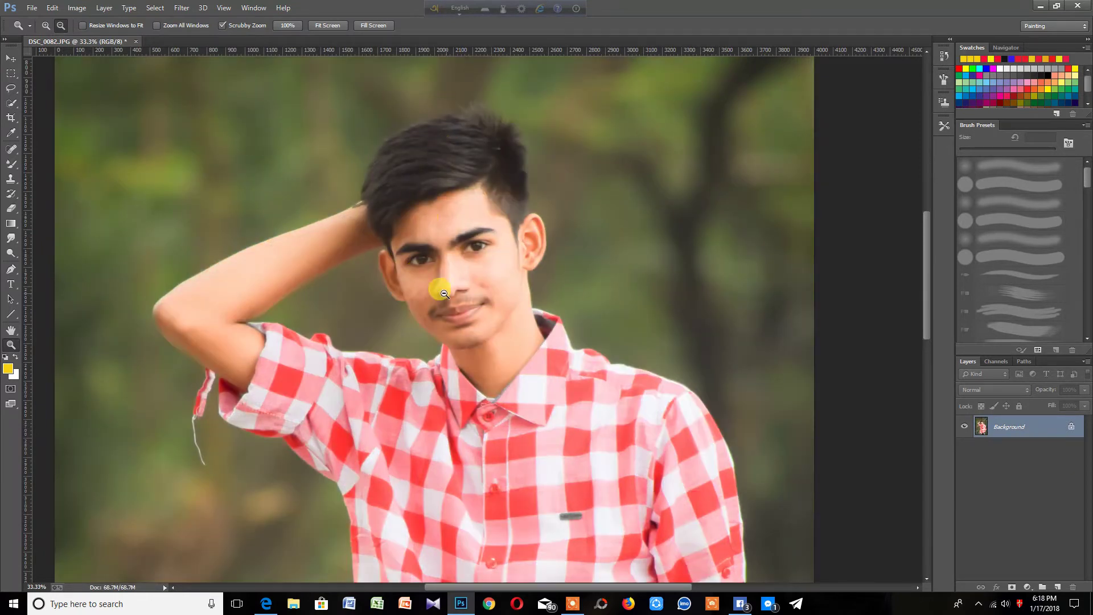
pyautogui.click(45, 25)
pyautogui.click(412, 300)
pyautogui.click(403, 291)
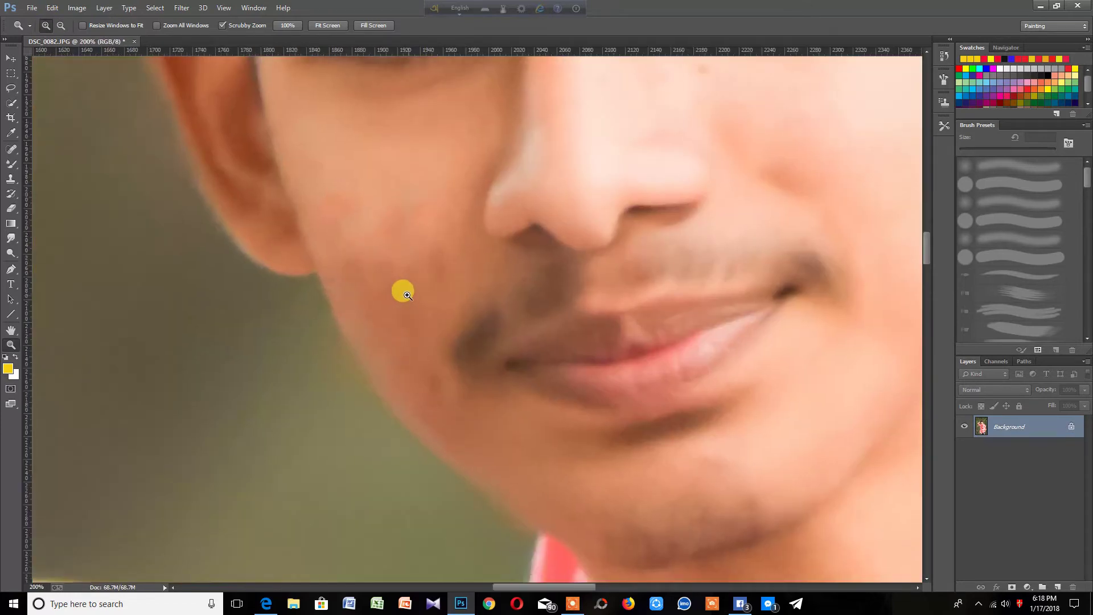
pyautogui.click(407, 295)
pyautogui.click(10, 148)
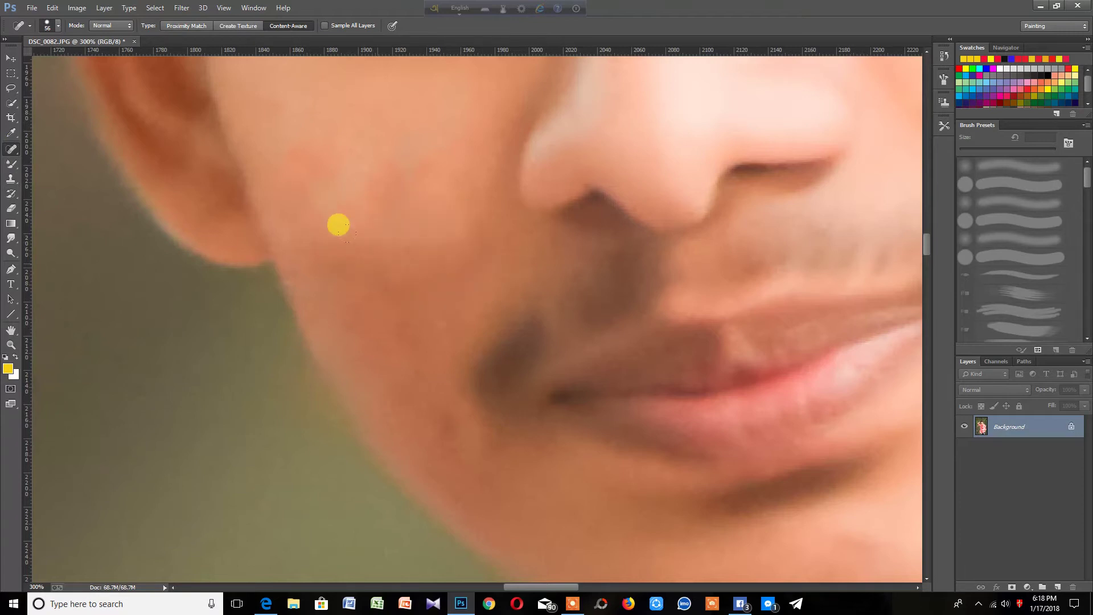
pyautogui.scroll(1, 807, 249)
pyautogui.scroll(3, 583, 137)
pyautogui.scroll(2, 413, 158)
pyautogui.scroll(2, 866, 142)
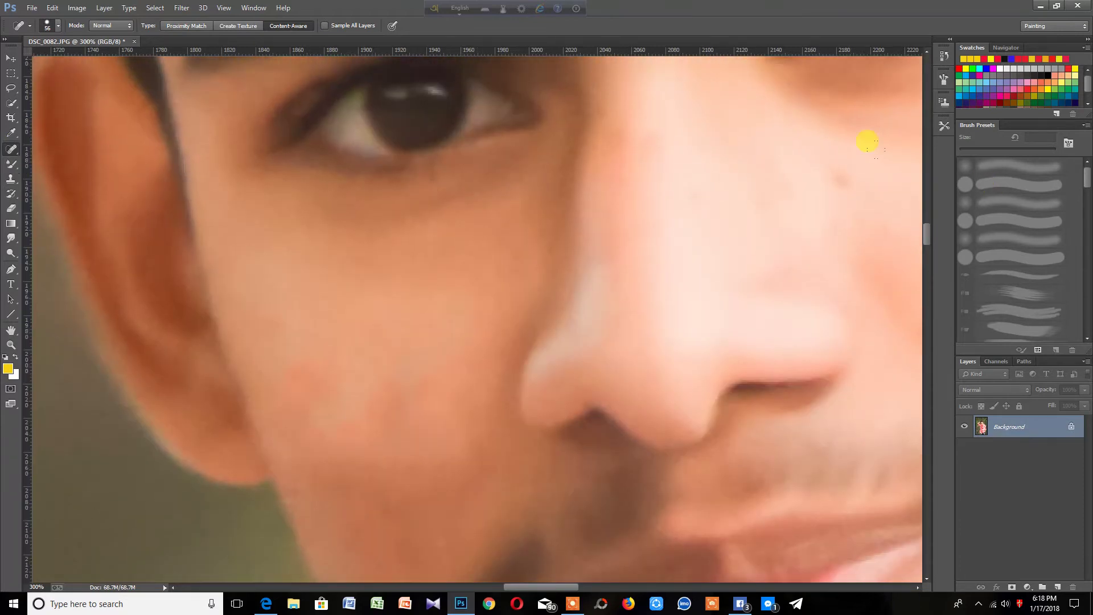
pyautogui.rightClick(859, 192)
pyautogui.scroll(3, 627, 114)
pyautogui.scroll(3, 533, 97)
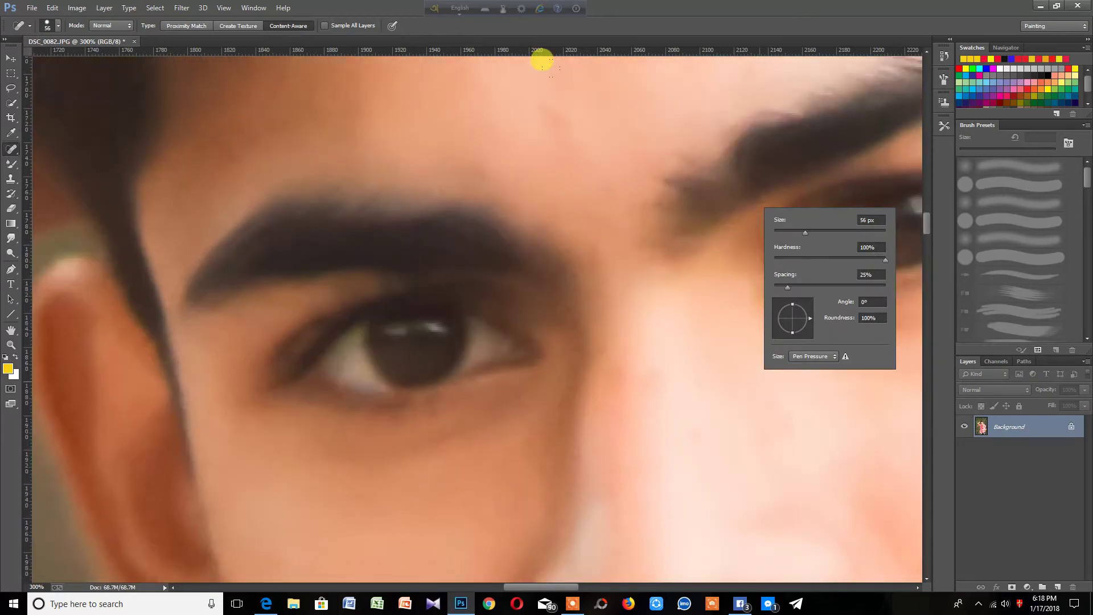
pyautogui.scroll(3, 537, 53)
pyautogui.scroll(2, 386, 105)
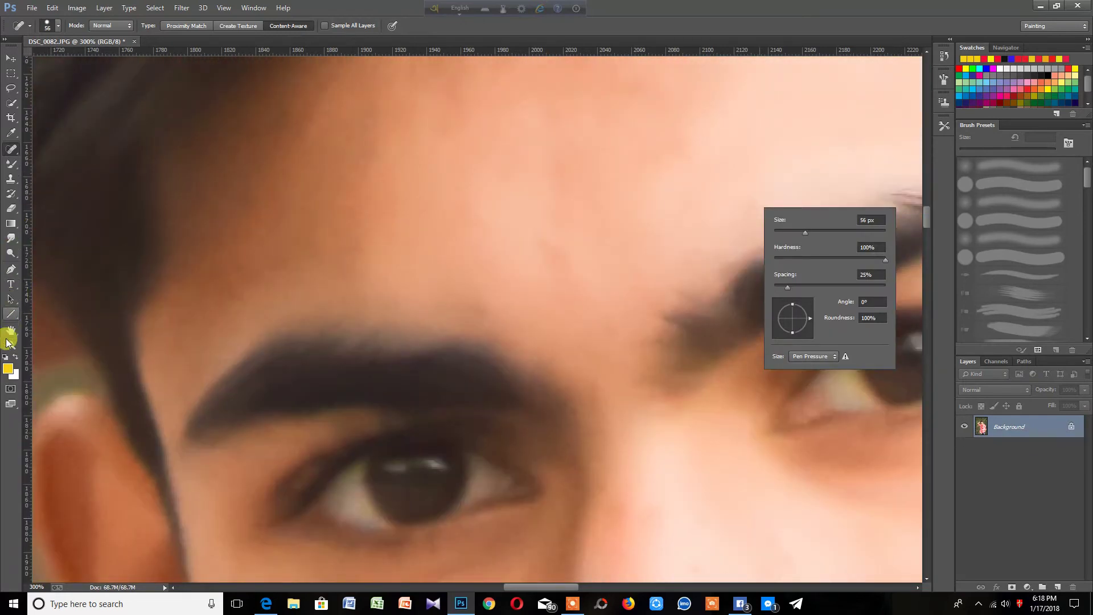
pyautogui.click(8, 345)
pyautogui.click(421, 228)
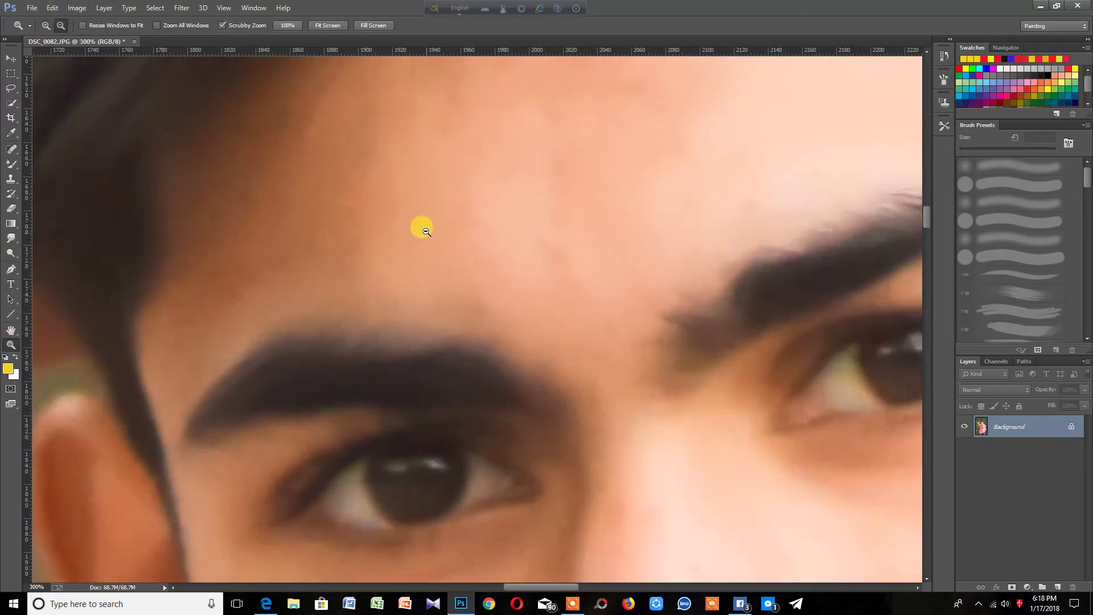
pyautogui.click(497, 246)
pyautogui.click(484, 211)
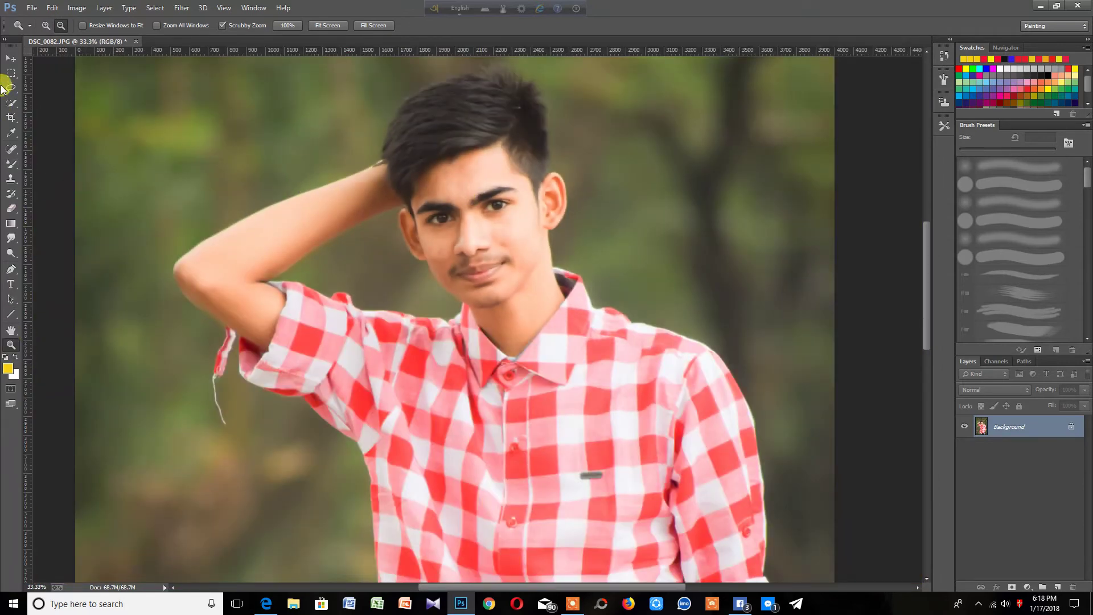
# Apply a second Camera Raw pass with more Luminance noise reduction, Clarity -7 and darker Blacks.
pyautogui.click(181, 8)
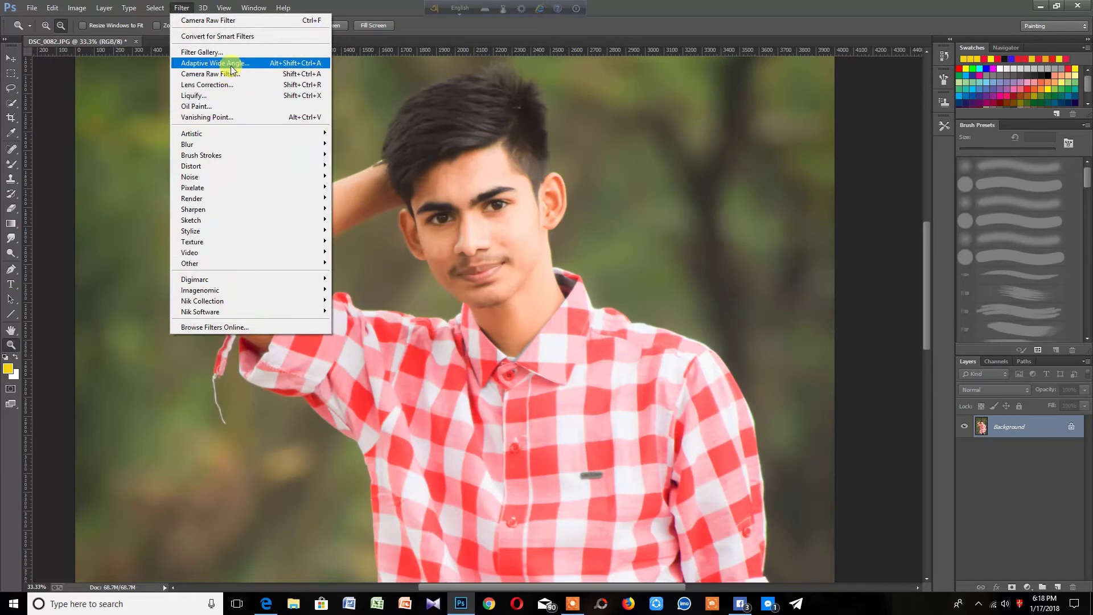
pyautogui.click(645, 237)
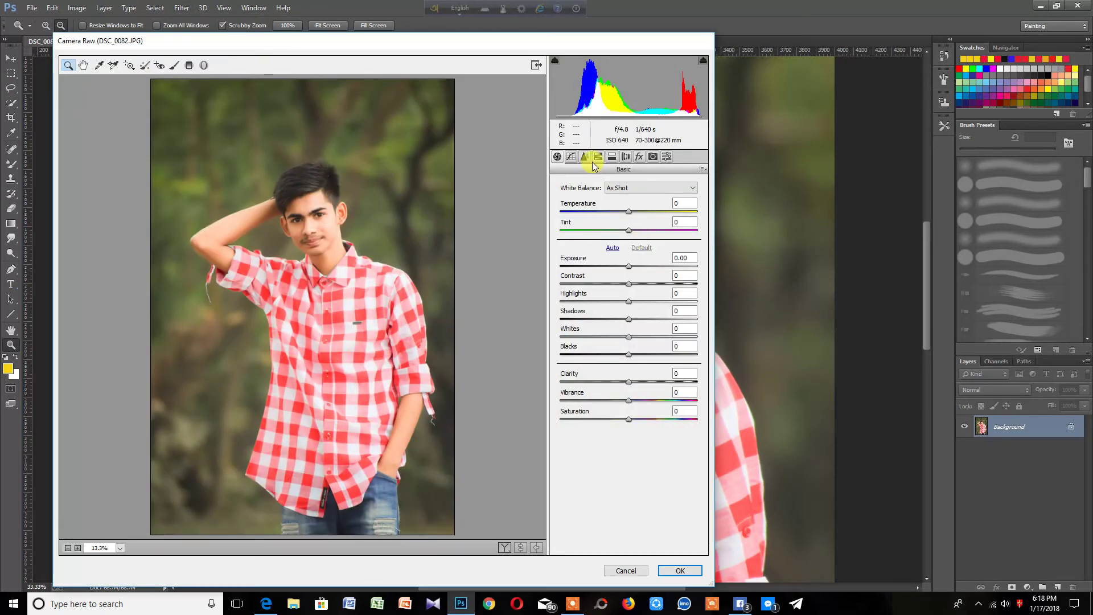
pyautogui.click(586, 157)
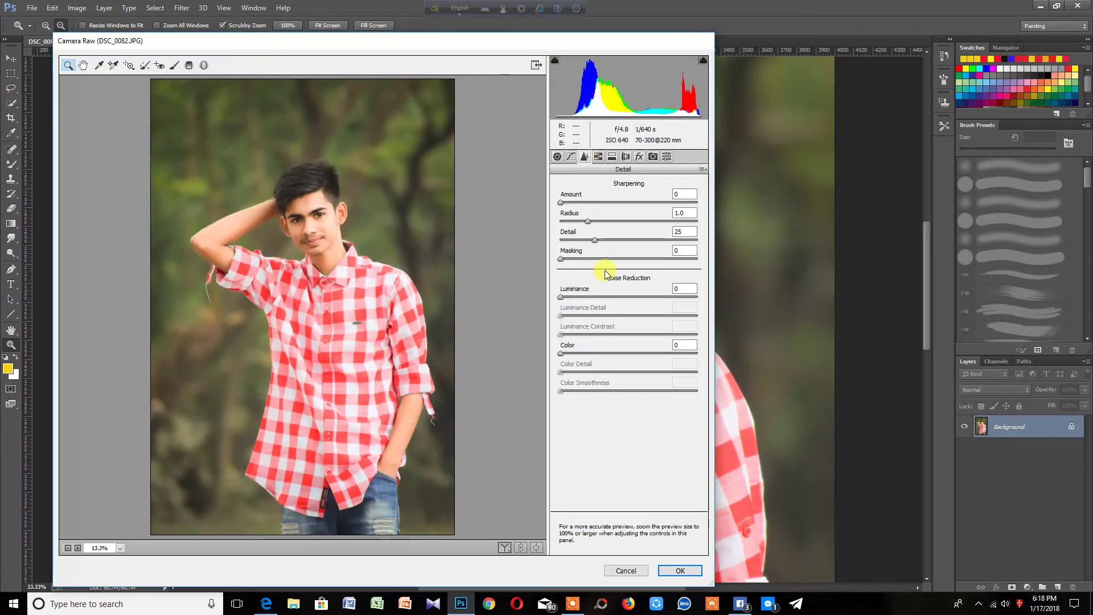
pyautogui.click(614, 297)
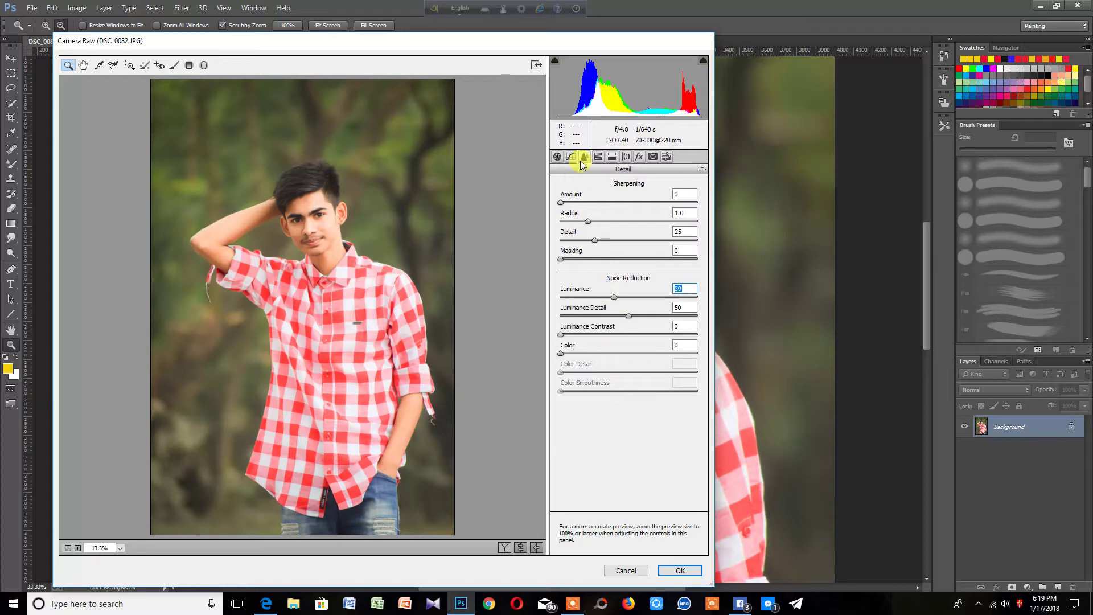
pyautogui.click(558, 157)
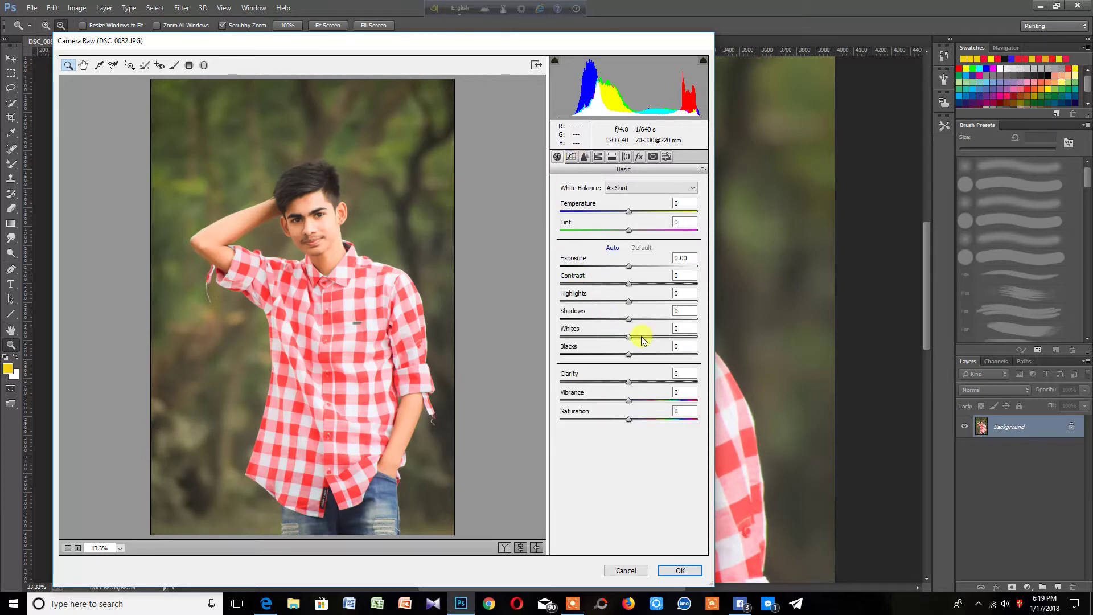
pyautogui.moveTo(624, 386); pyautogui.dragTo(615, 391)
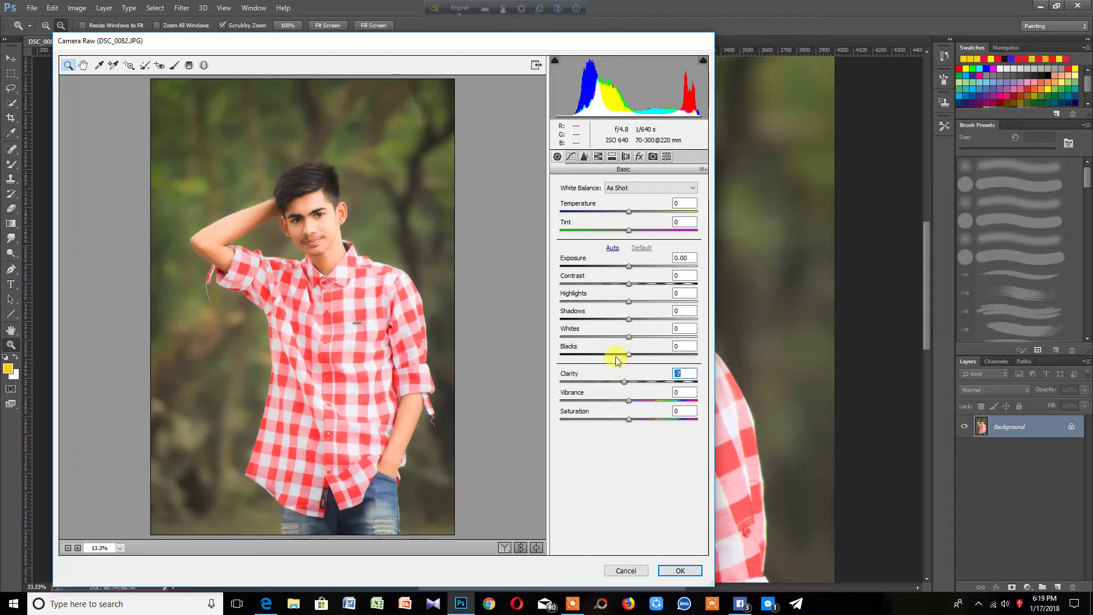
pyautogui.moveTo(616, 360); pyautogui.dragTo(610, 360)
pyautogui.click(680, 571)
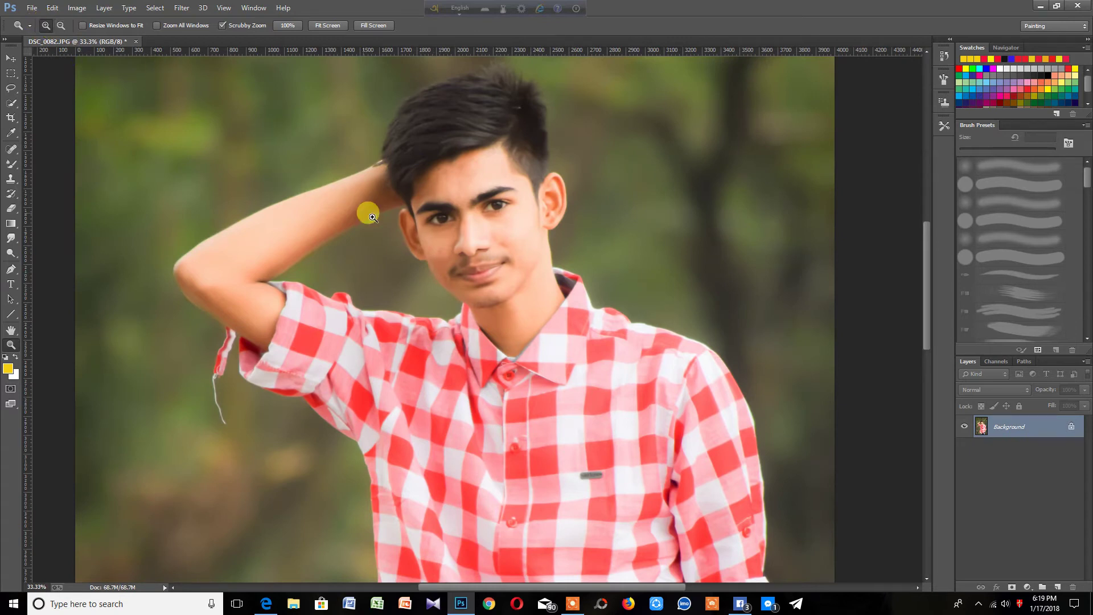
# Zoom to 200% on the cheek and smudge the skin at 17% strength.
pyautogui.click(430, 249)
pyautogui.click(432, 251)
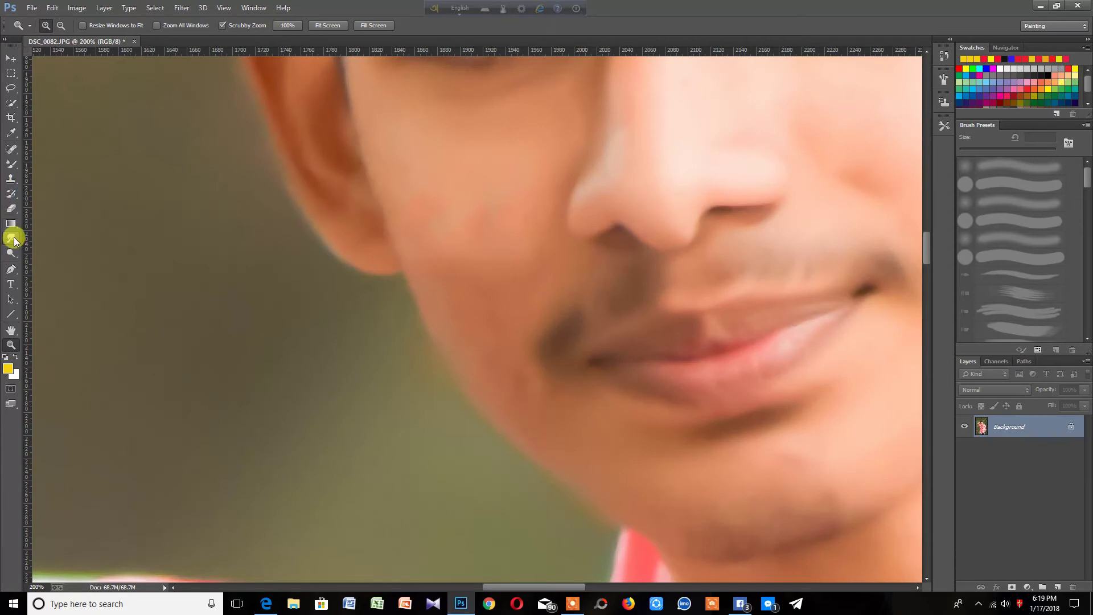
pyautogui.click(13, 240)
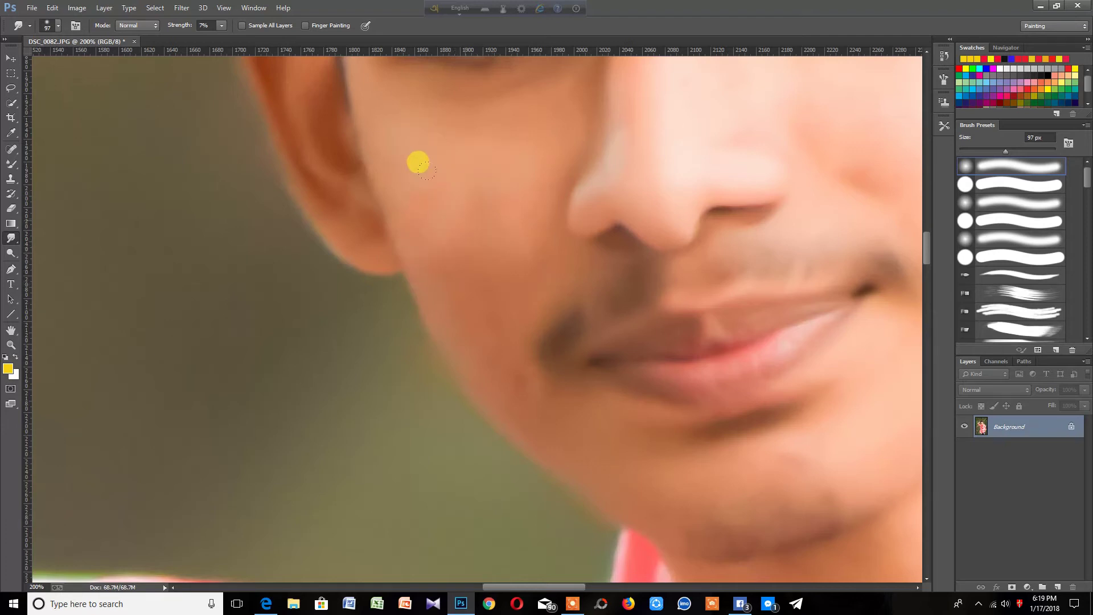
pyautogui.click(220, 26)
pyautogui.moveTo(221, 38); pyautogui.dragTo(227, 37)
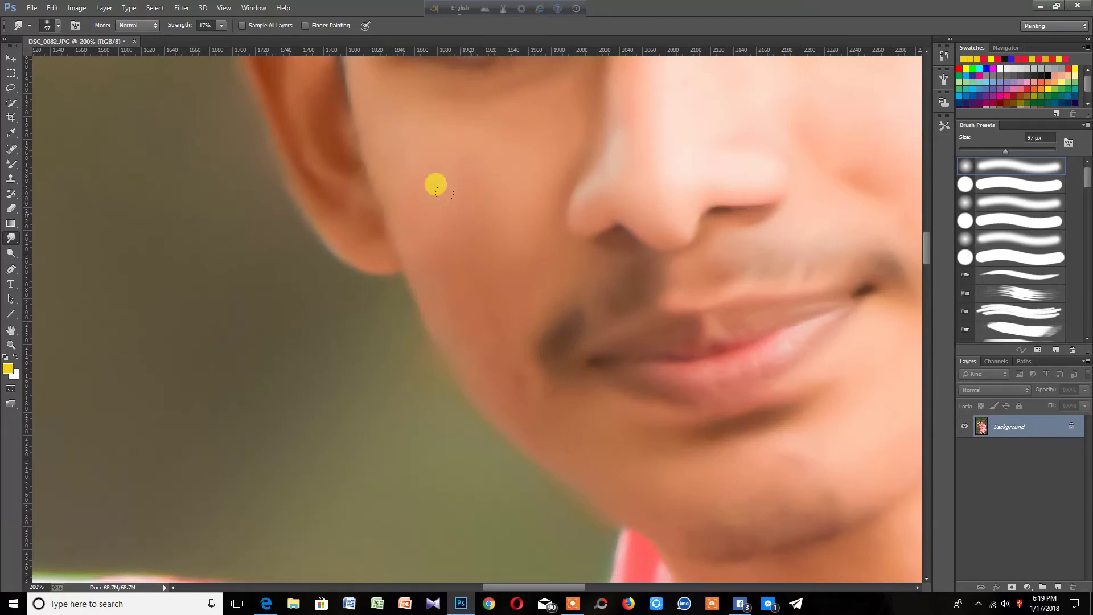
pyautogui.scroll(2, 717, 204)
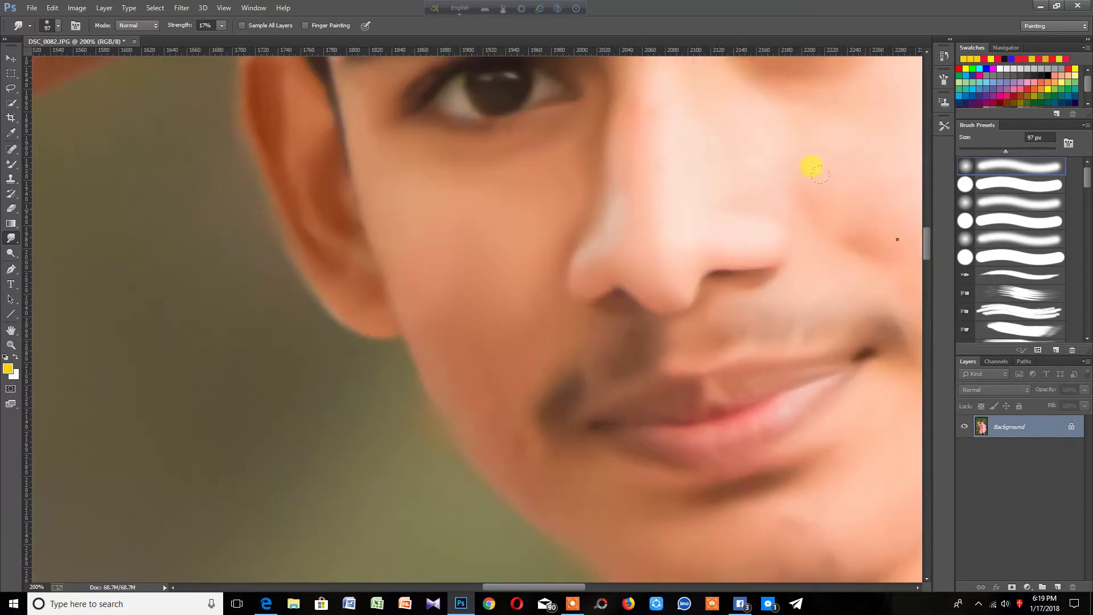
pyautogui.scroll(5, 808, 163)
pyautogui.scroll(2, 706, 139)
pyautogui.scroll(3, 535, 68)
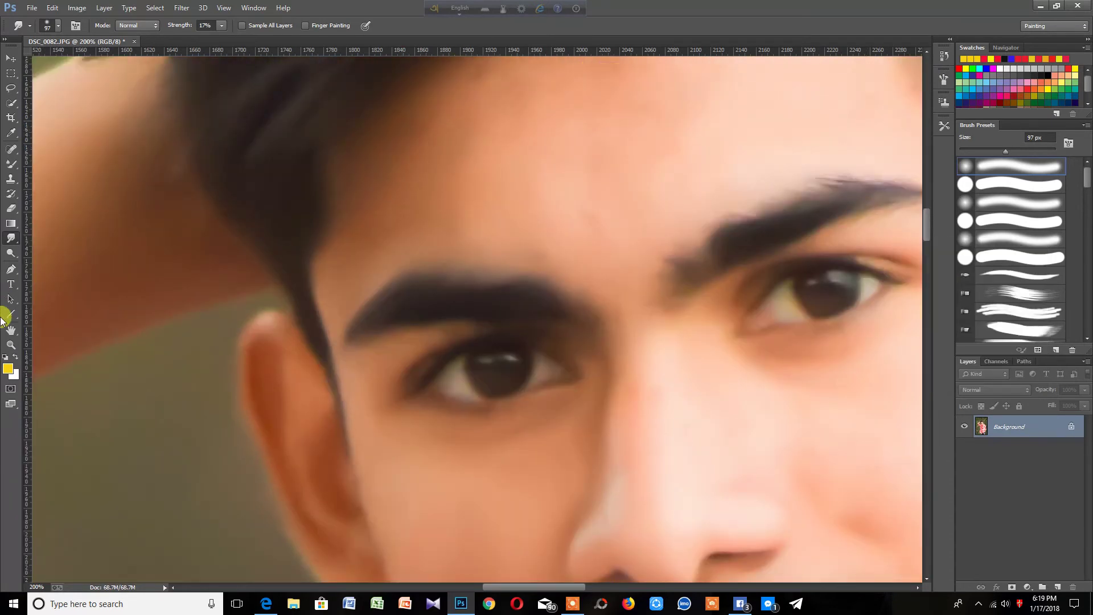
pyautogui.click(12, 343)
# Zoom out to show the entire photo and open the Camera Raw Filter.
pyautogui.click(61, 25)
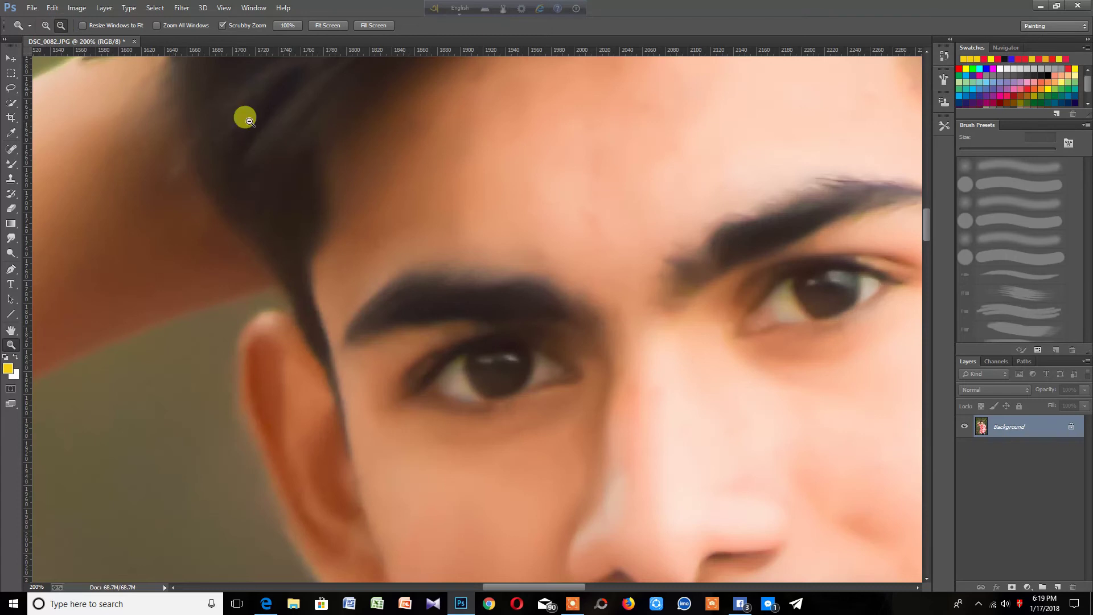
pyautogui.click(465, 124)
pyautogui.click(562, 235)
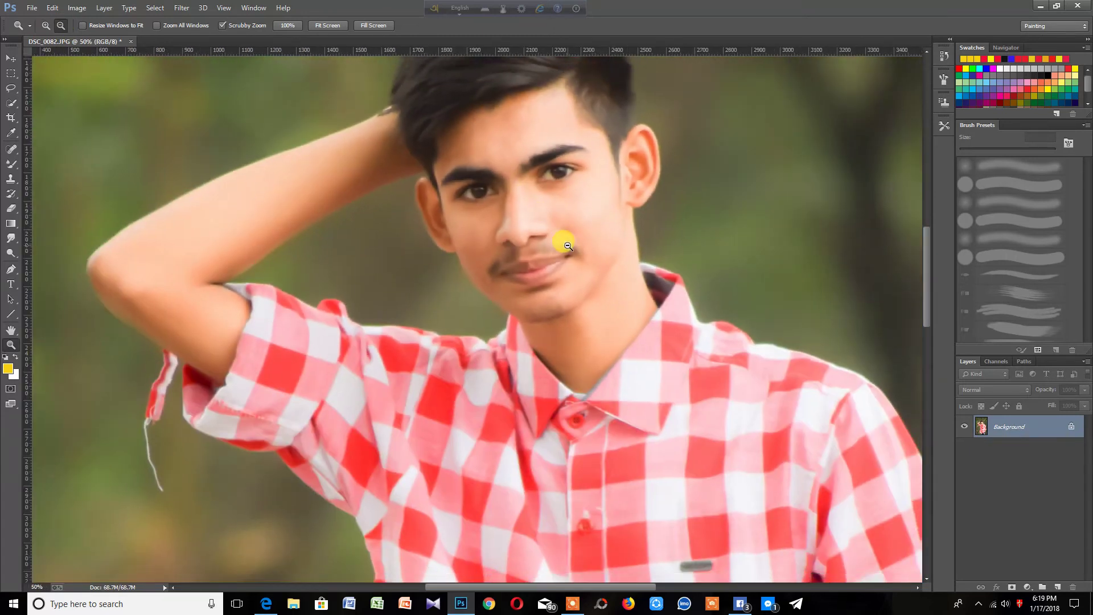
pyautogui.click(516, 167)
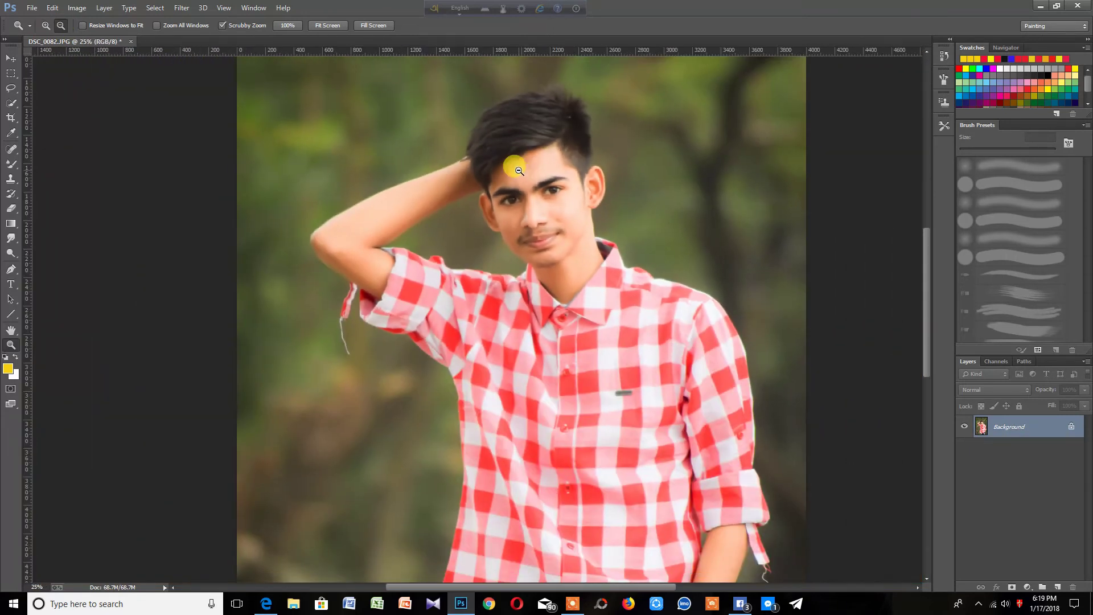
pyautogui.click(193, 8)
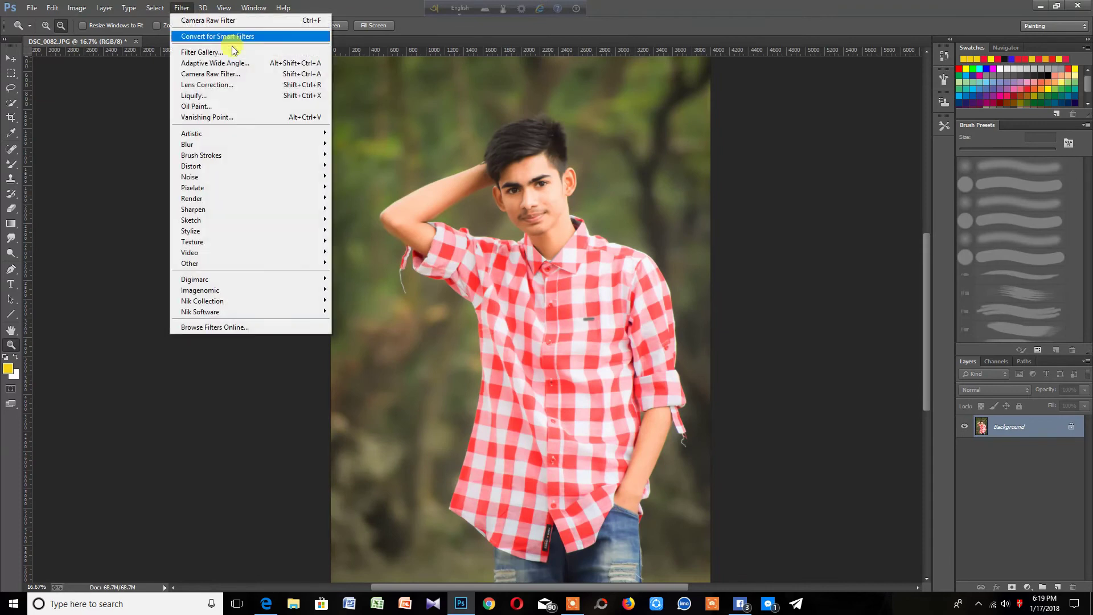
pyautogui.click(219, 78)
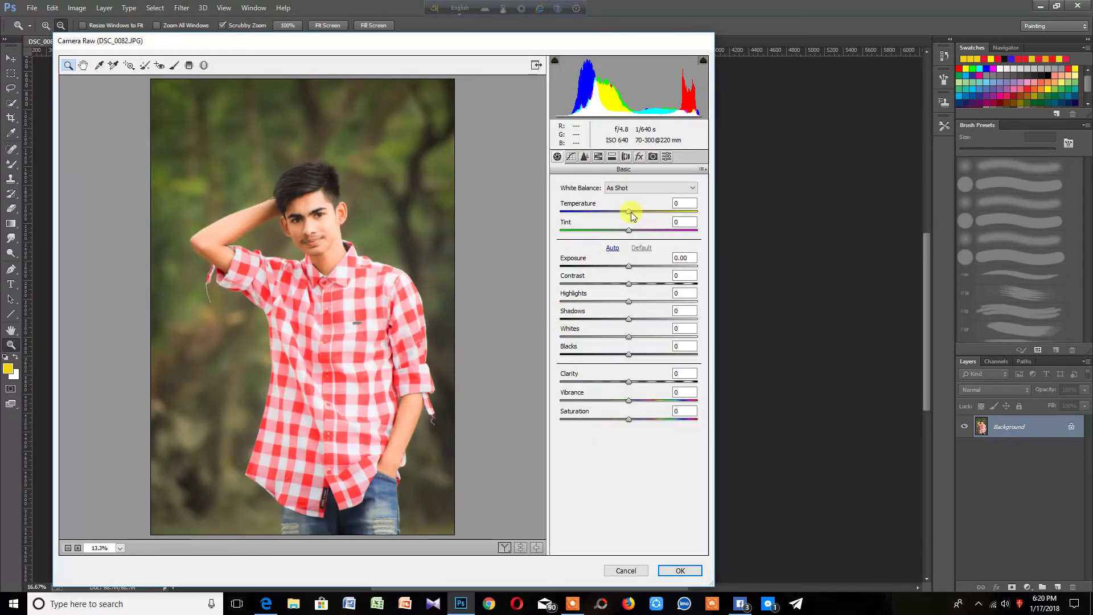
# Set Temperature to -12, deepen Blacks, and raise Luminance noise reduction to 45.
pyautogui.moveTo(631, 212); pyautogui.dragTo(620, 211)
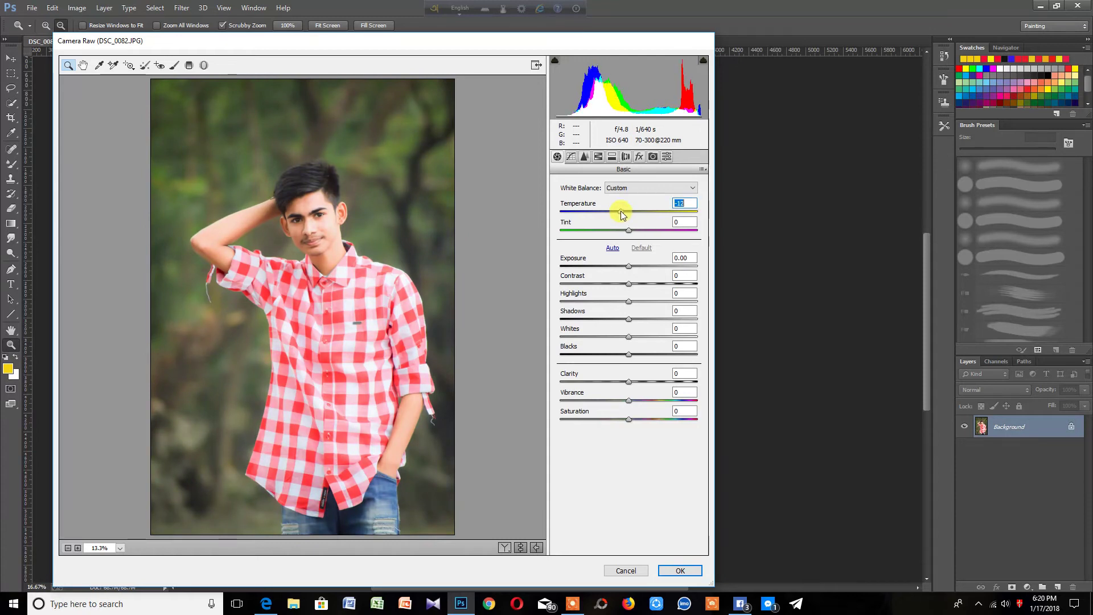
pyautogui.moveTo(629, 355); pyautogui.dragTo(616, 355)
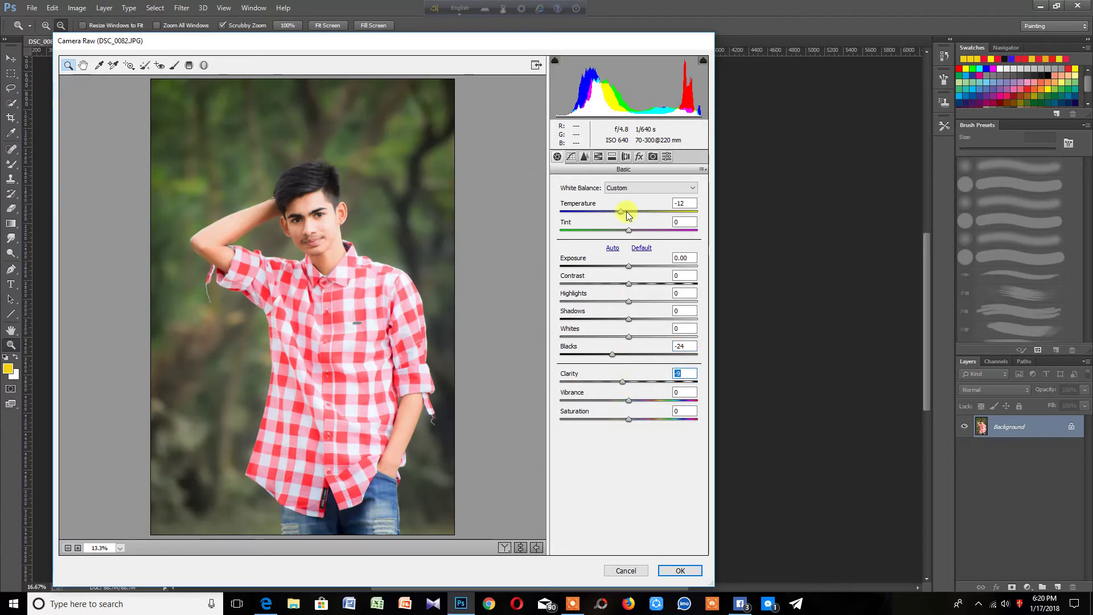
pyautogui.click(585, 156)
pyautogui.click(610, 296)
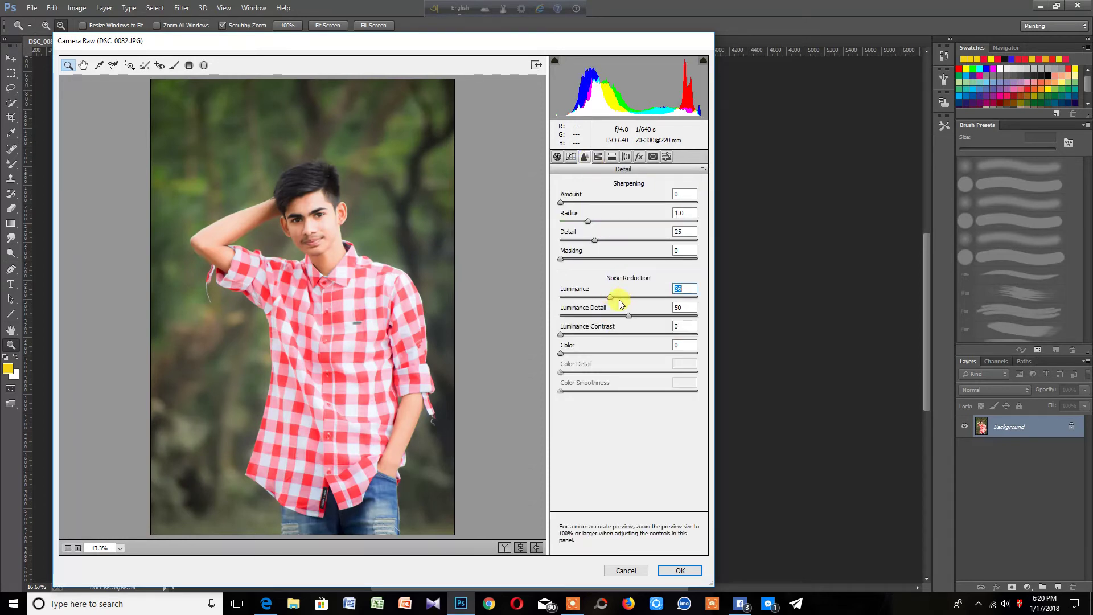
pyautogui.click(622, 297)
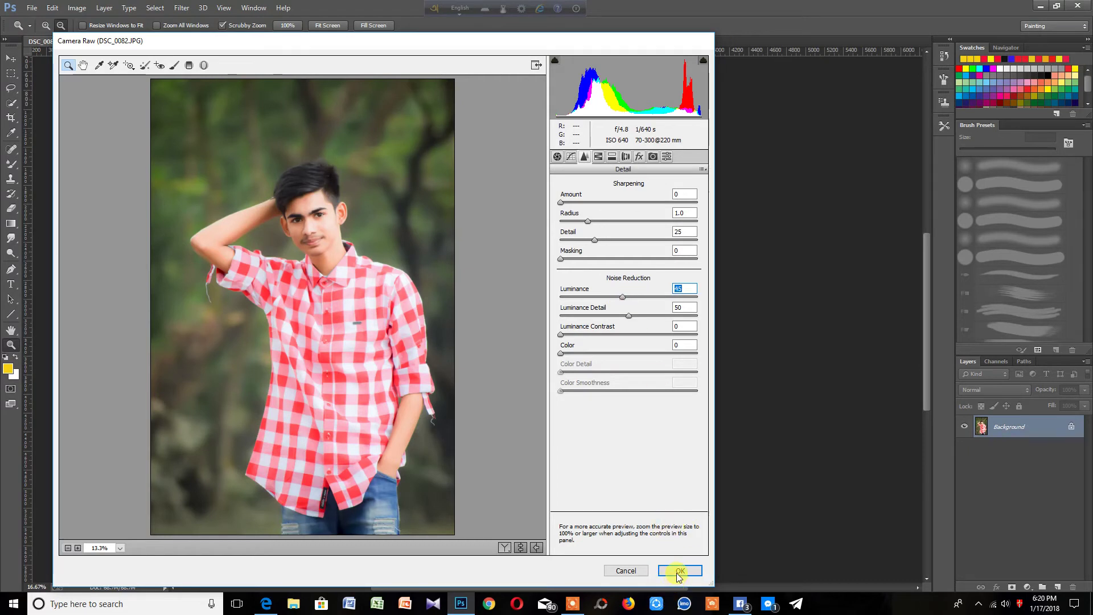
# Settle on Temperature -12 and Blacks -24, then apply the Camera Raw adjustments.
pyautogui.click(557, 157)
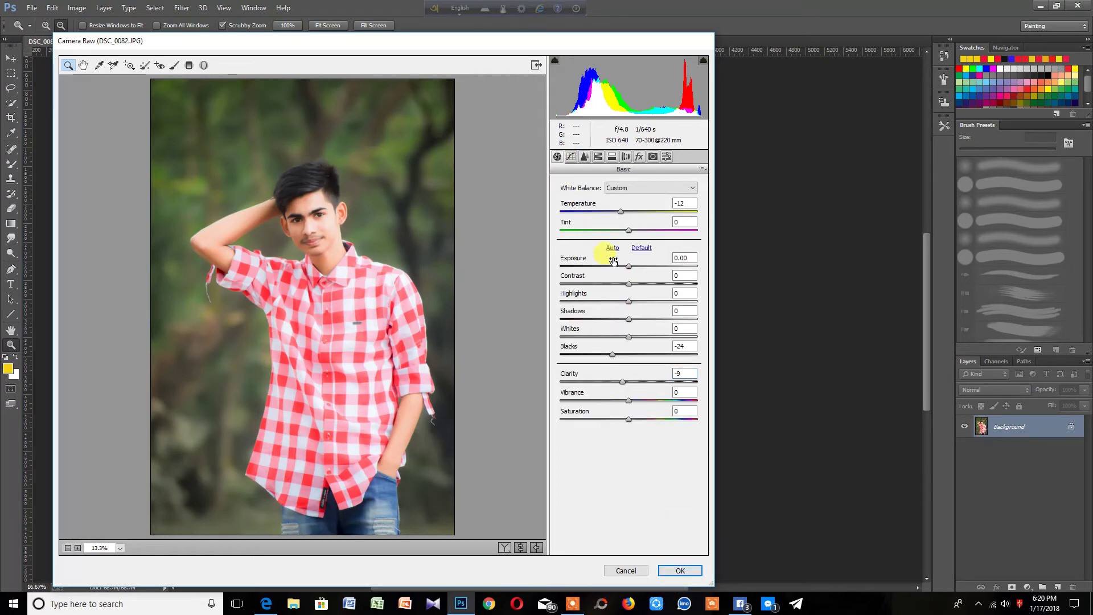
pyautogui.click(625, 212)
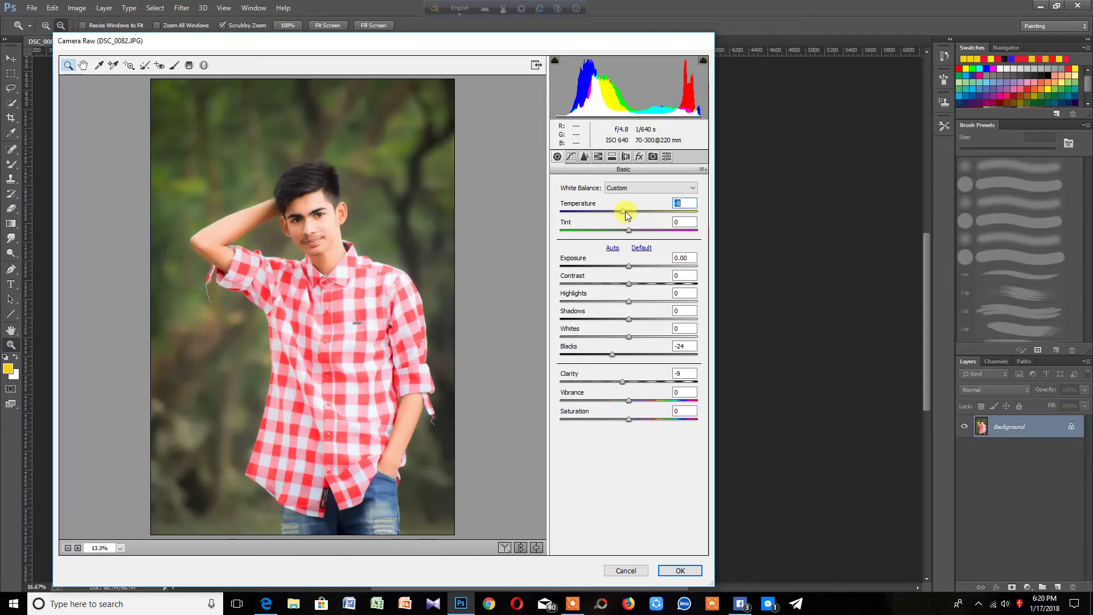
pyautogui.moveTo(625, 212); pyautogui.dragTo(623, 212)
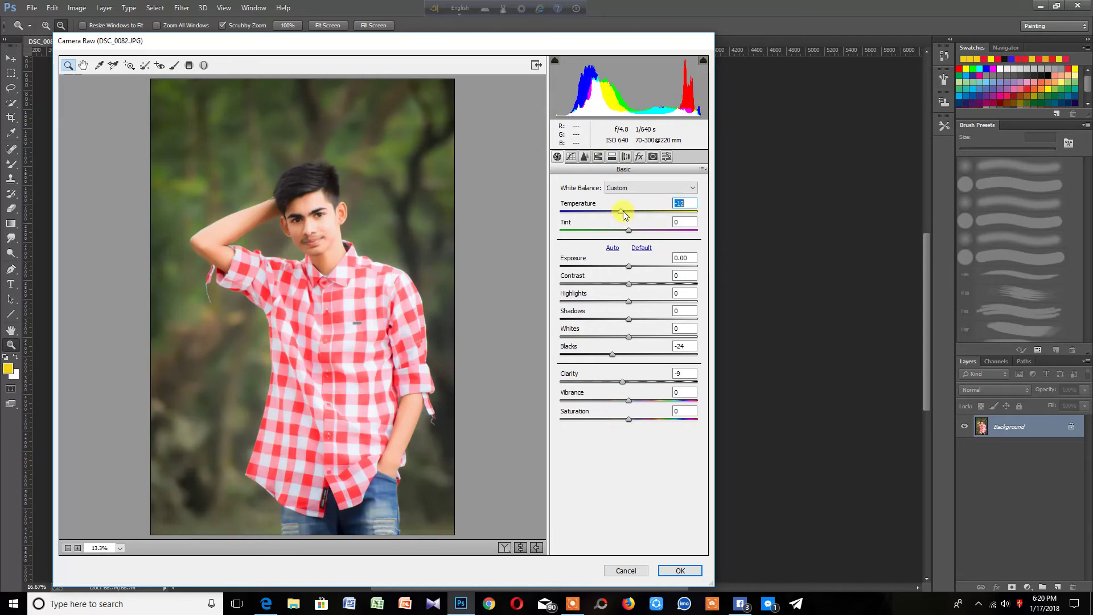
pyautogui.click(601, 357)
pyautogui.click(612, 354)
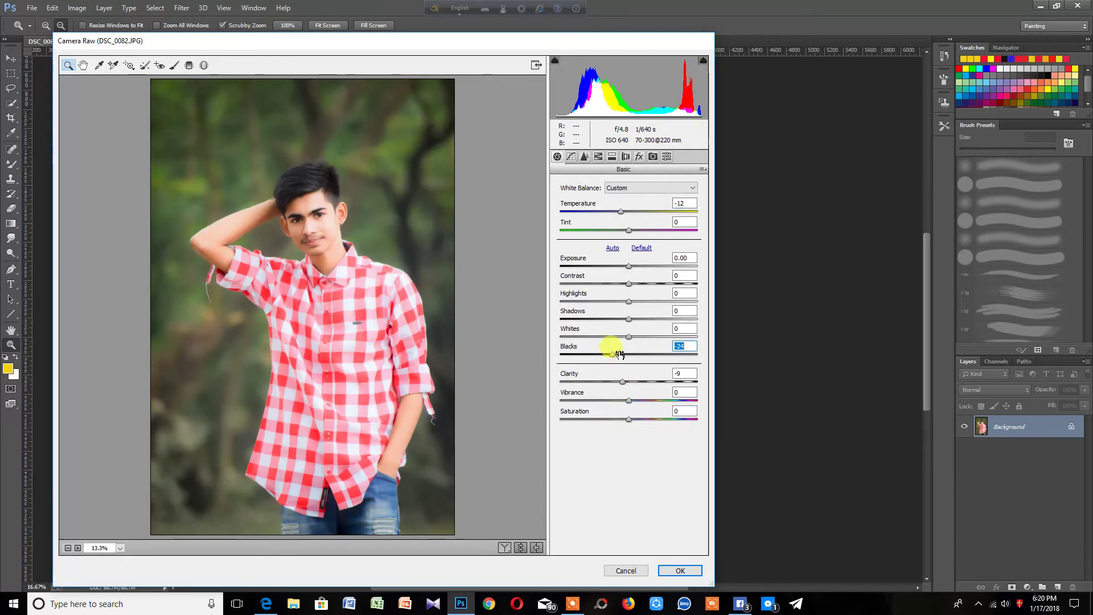
pyautogui.click(679, 570)
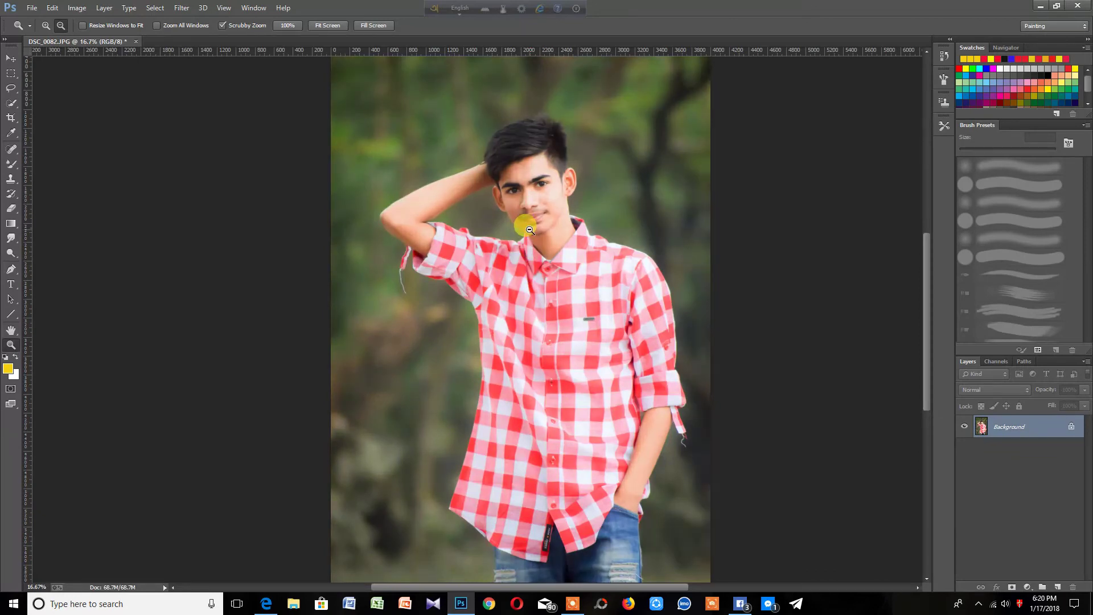
# Zoom in closely on the retouched face to check it.
pyautogui.scroll(2, 595, 154)
pyautogui.scroll(1, 615, 207)
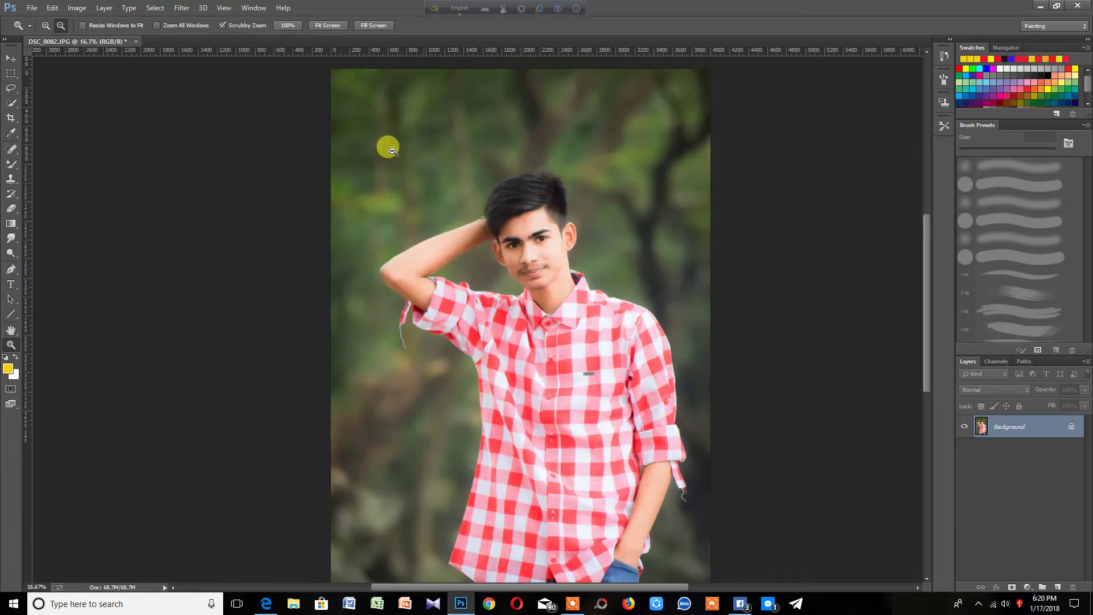
pyautogui.scroll(2, 386, 147)
pyautogui.scroll(1, 405, 174)
pyautogui.click(46, 25)
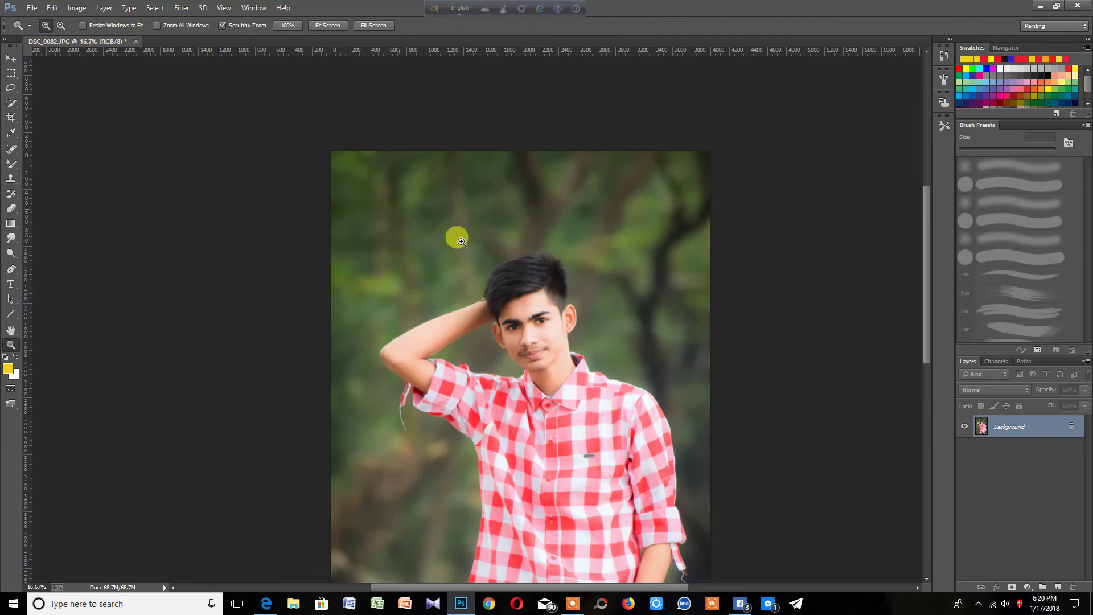
pyautogui.click(474, 254)
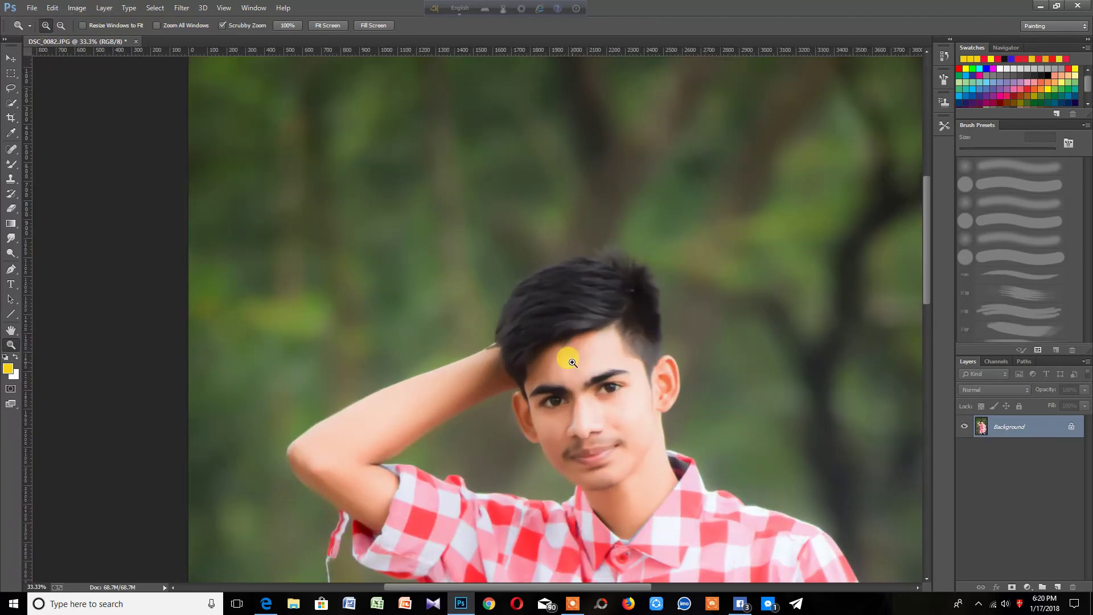
pyautogui.click(551, 418)
# Zoom back out to the whole portrait and open the Filter menu.
pyautogui.click(60, 25)
pyautogui.click(311, 219)
pyautogui.click(317, 221)
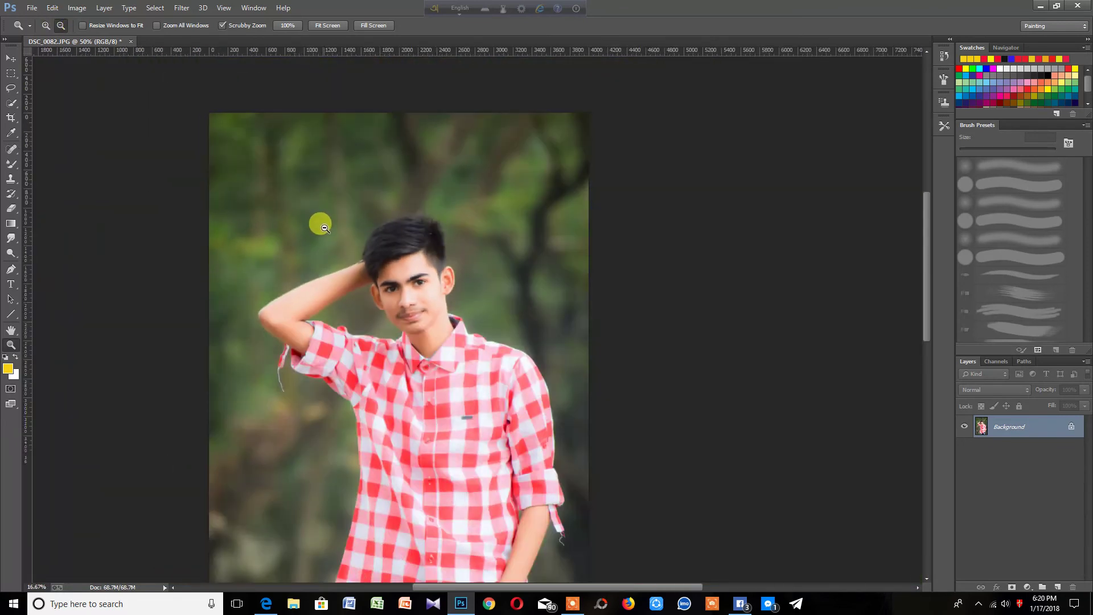
pyautogui.click(47, 25)
pyautogui.click(398, 204)
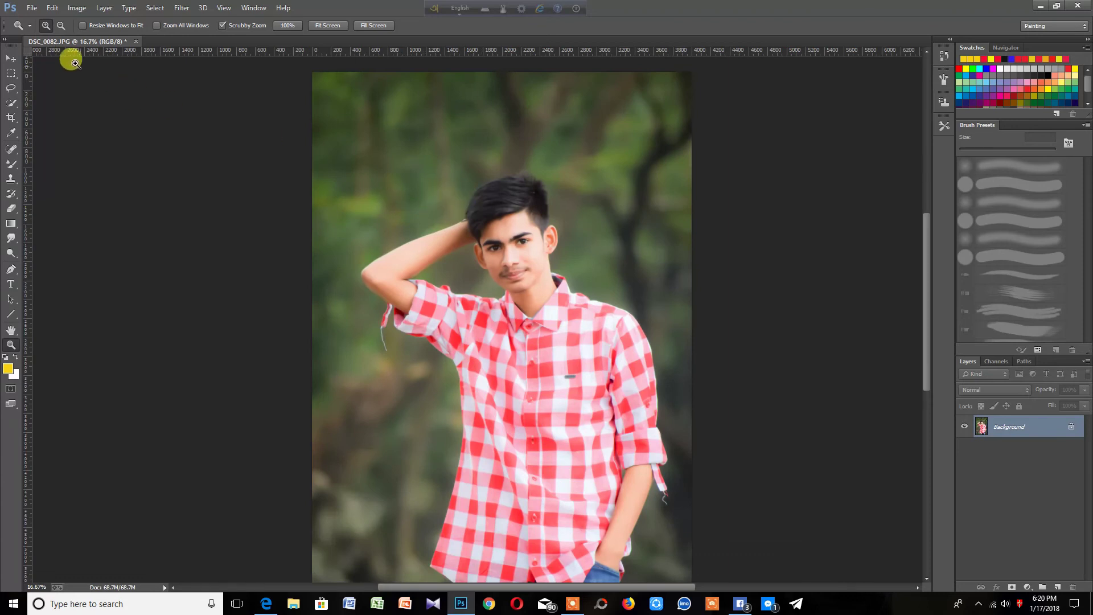
pyautogui.click(182, 8)
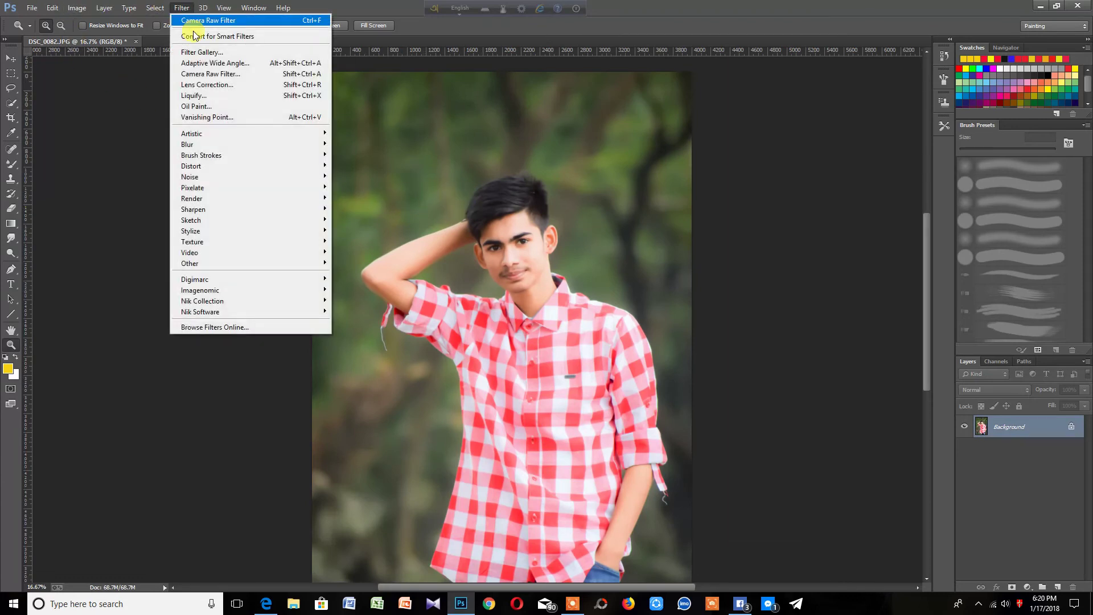
# Dismiss Lens Correction unchanged, then apply Camera Raw with Exposure -0.10 and Temperature +6.
pyautogui.click(204, 83)
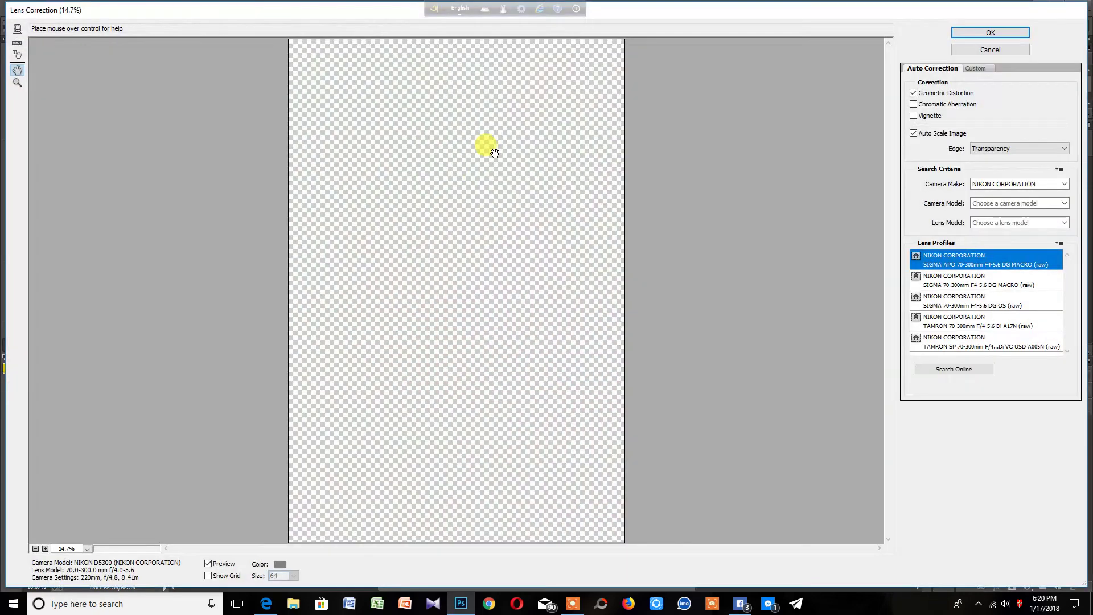
pyautogui.click(988, 49)
pyautogui.click(182, 8)
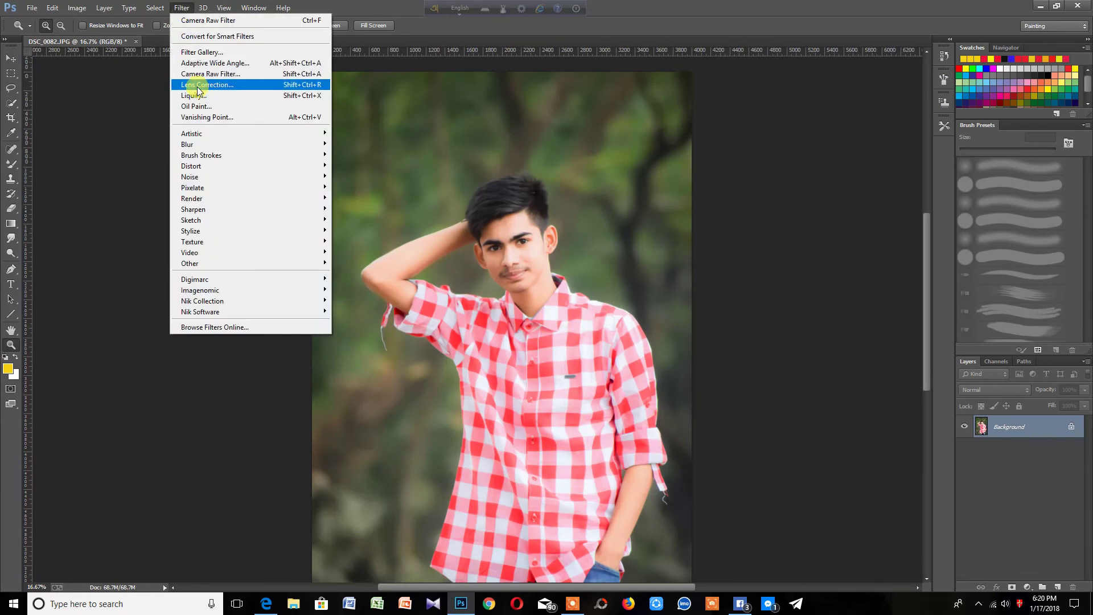
pyautogui.click(700, 273)
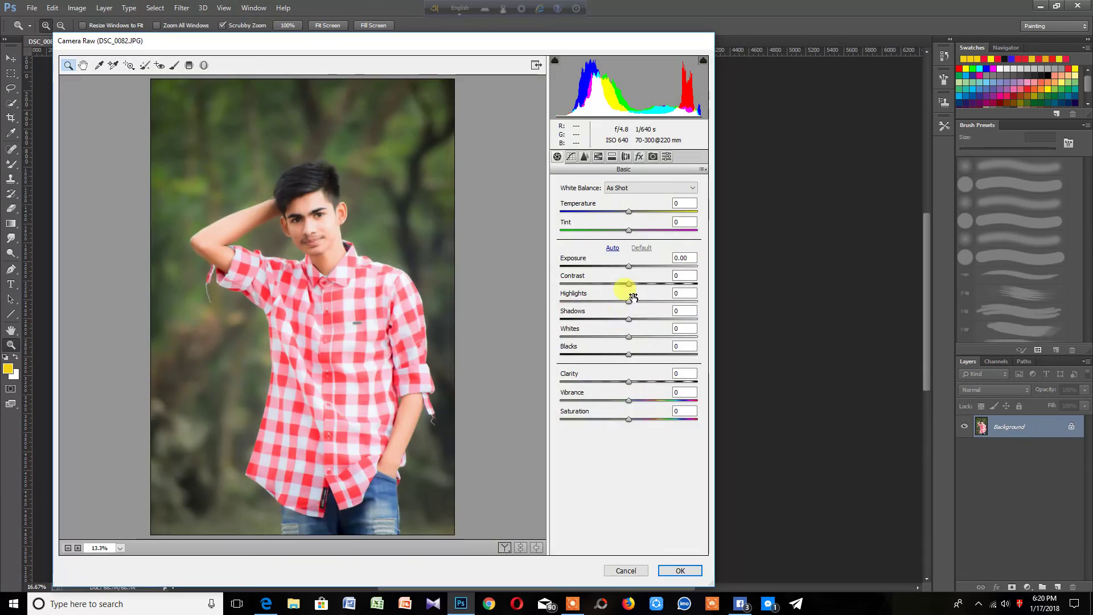
pyautogui.moveTo(631, 266); pyautogui.dragTo(630, 267)
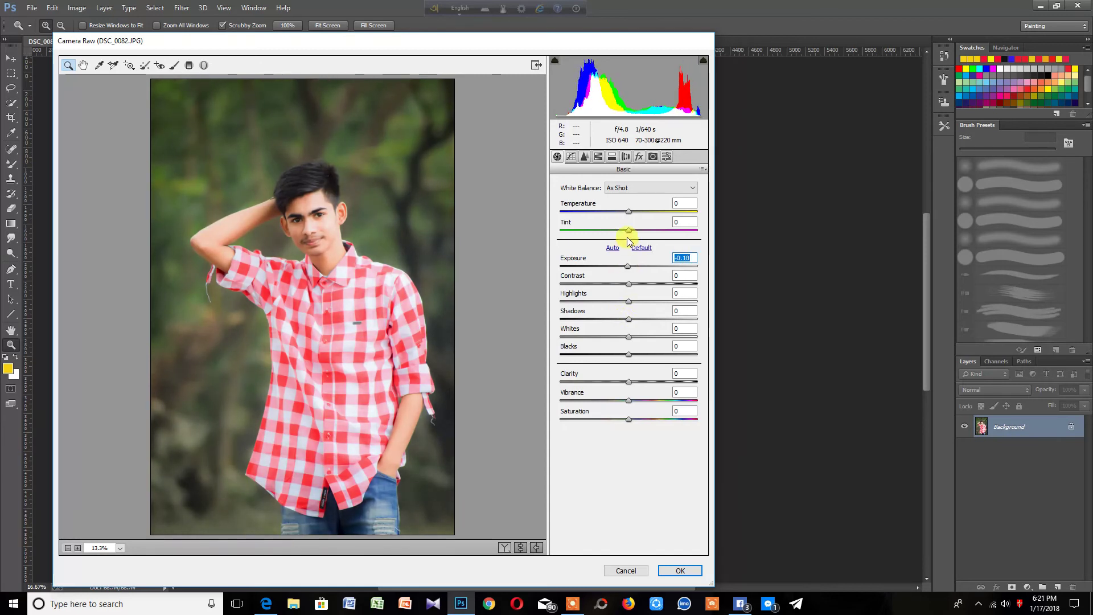
pyautogui.click(630, 210)
pyautogui.moveTo(629, 210); pyautogui.dragTo(634, 210)
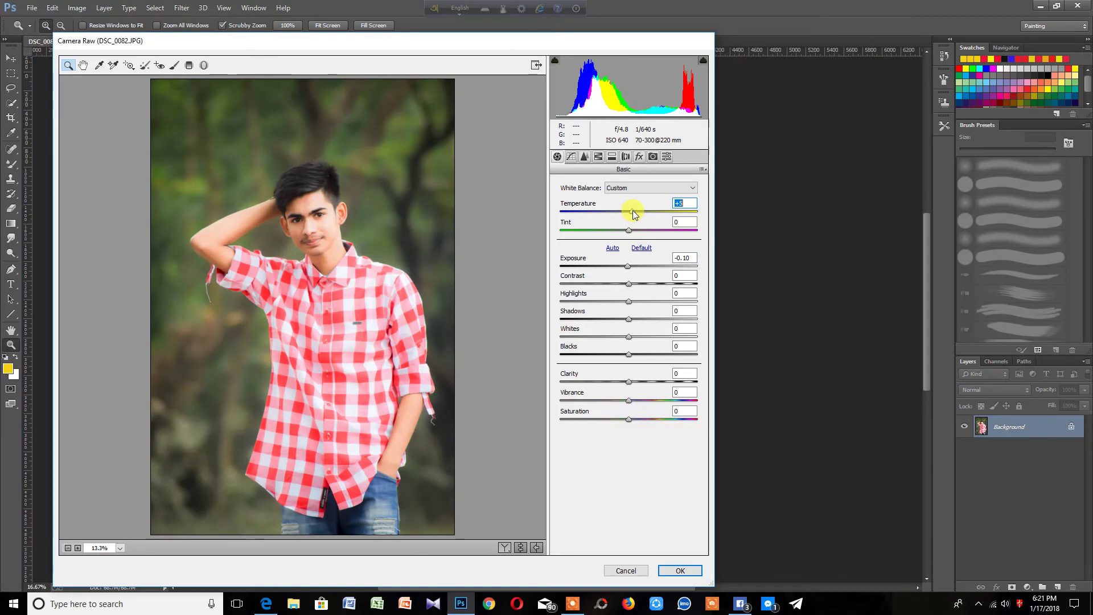
pyautogui.click(678, 570)
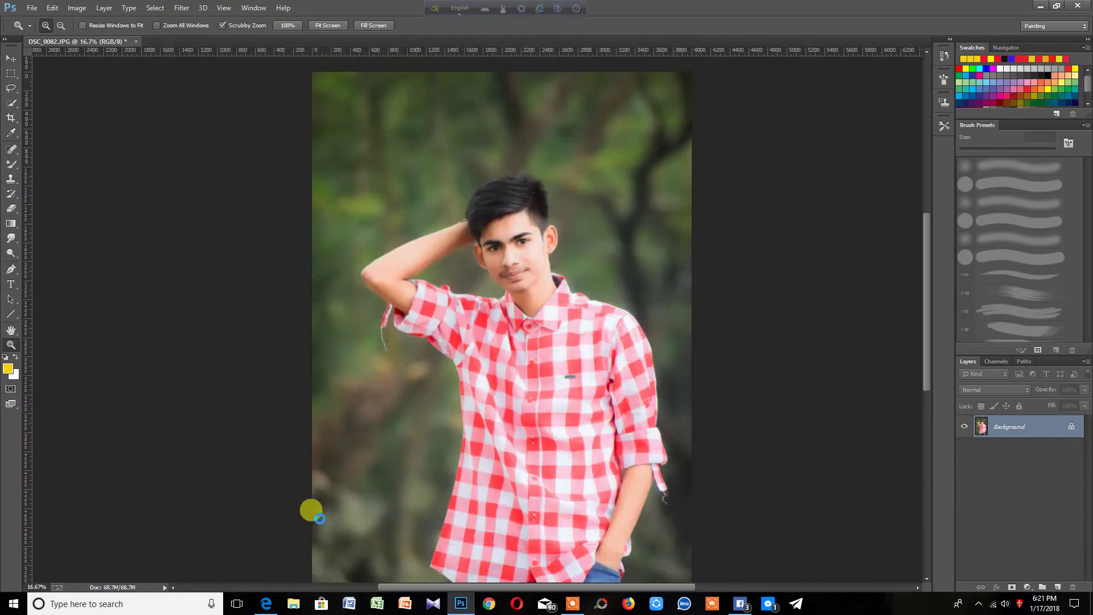
# Spot-heal the dark thread by the left sleeve and smudge its remnant into the background.
pyautogui.click(12, 155)
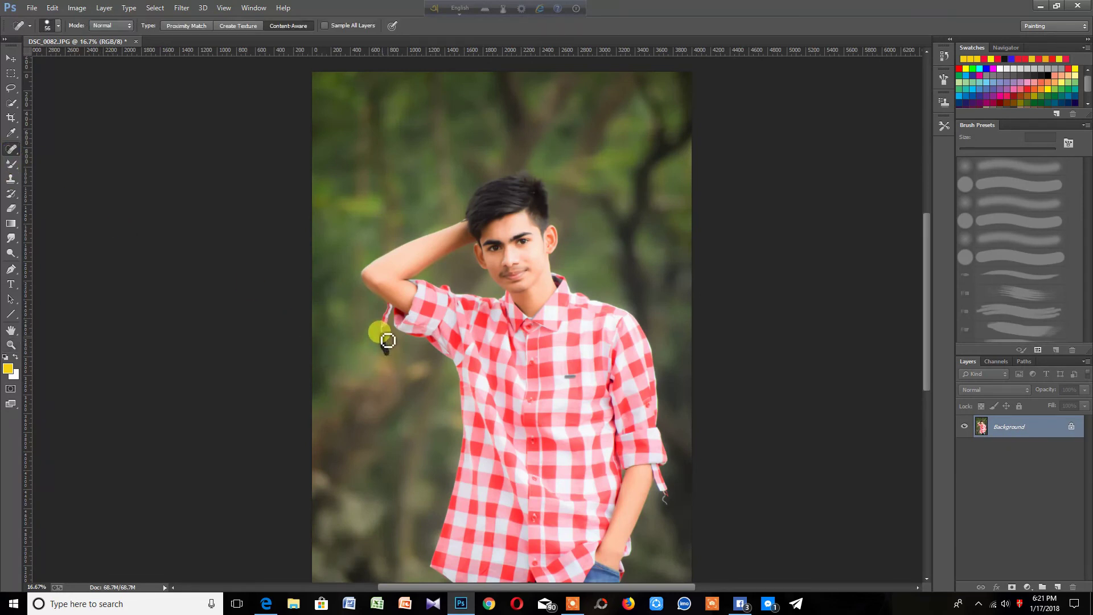
pyautogui.moveTo(387, 336); pyautogui.dragTo(386, 341)
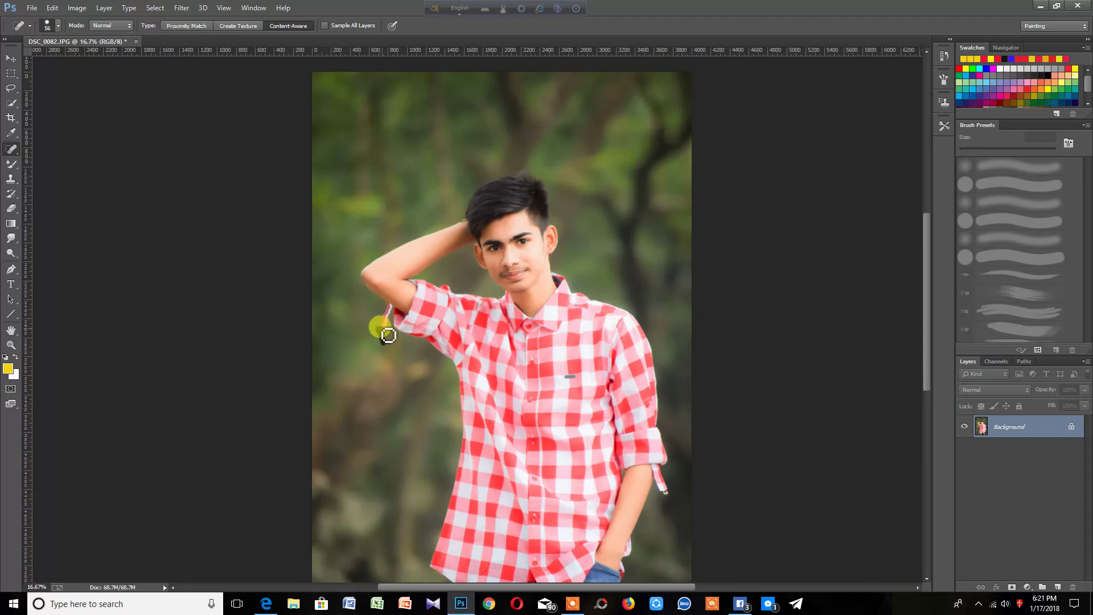
pyautogui.click(11, 238)
pyautogui.moveTo(397, 354); pyautogui.dragTo(388, 343)
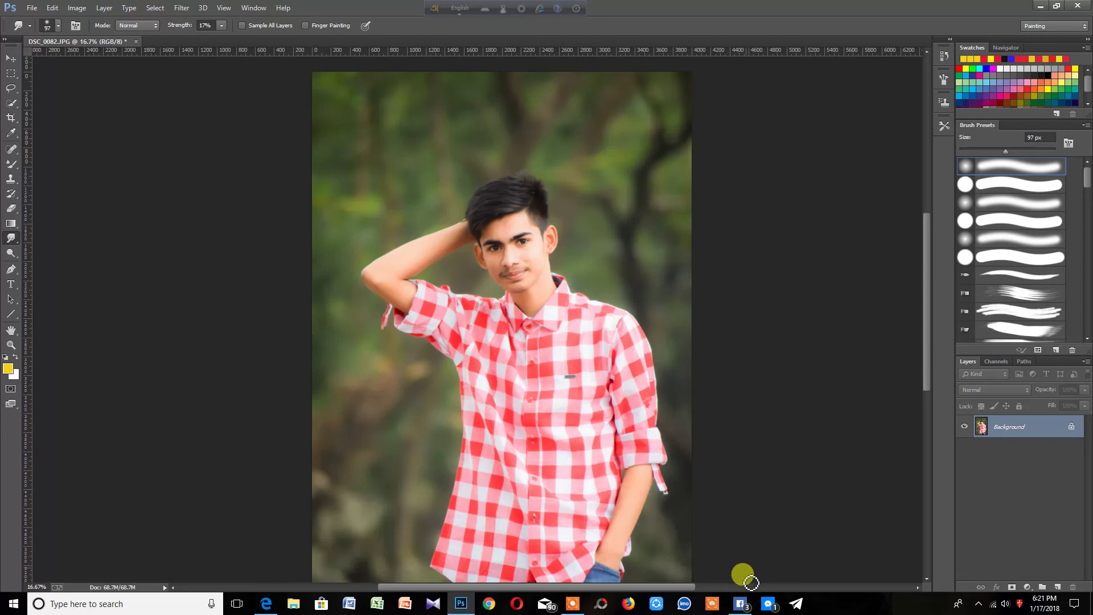
# Smudge the loose thread along the right rolled-up sleeve, then zoom out to 12.5%.
pyautogui.moveTo(668, 504); pyautogui.dragTo(640, 459)
pyautogui.scroll(3, 632, 399)
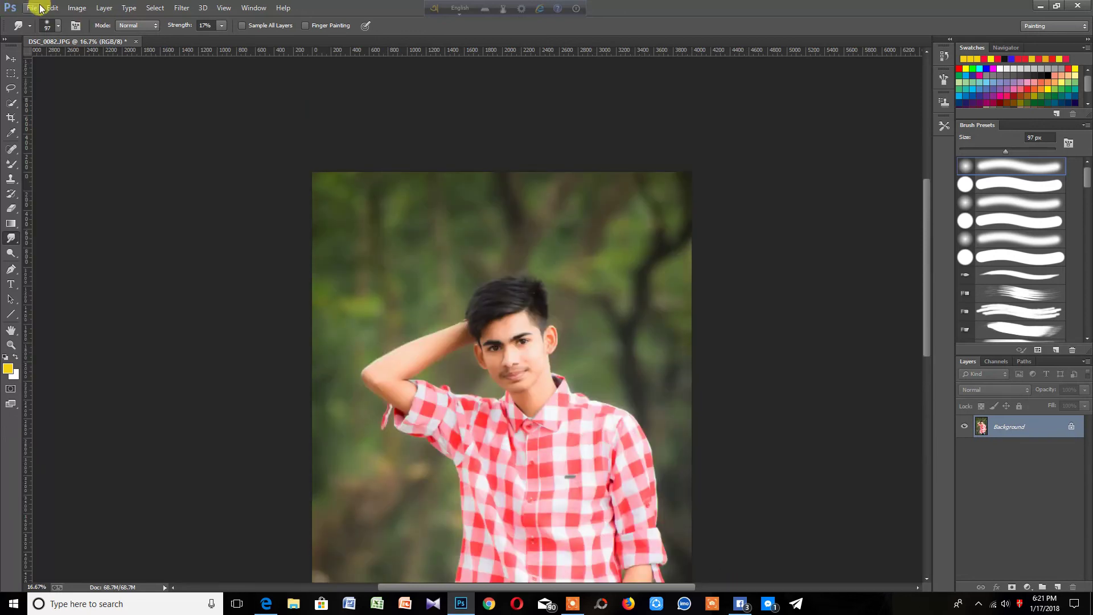
pyautogui.click(11, 345)
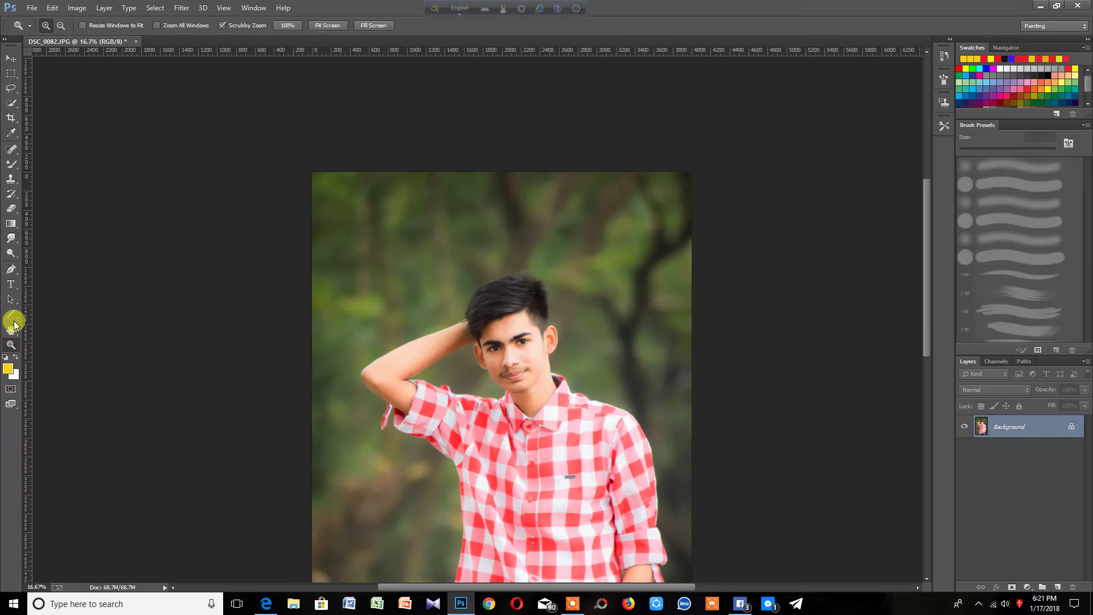
pyautogui.click(547, 385)
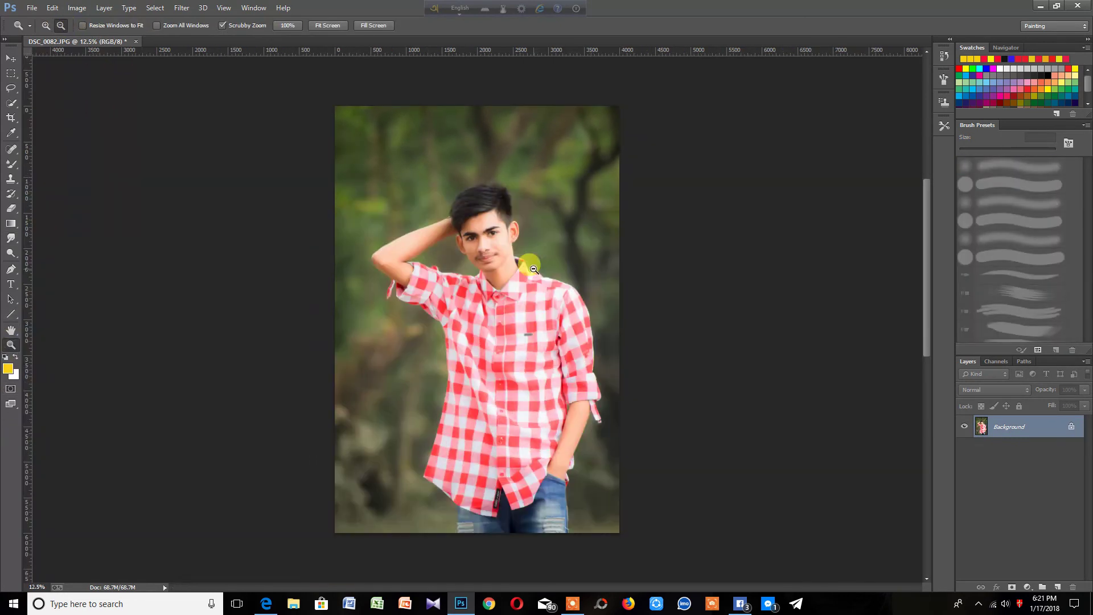
pyautogui.click(386, 38)
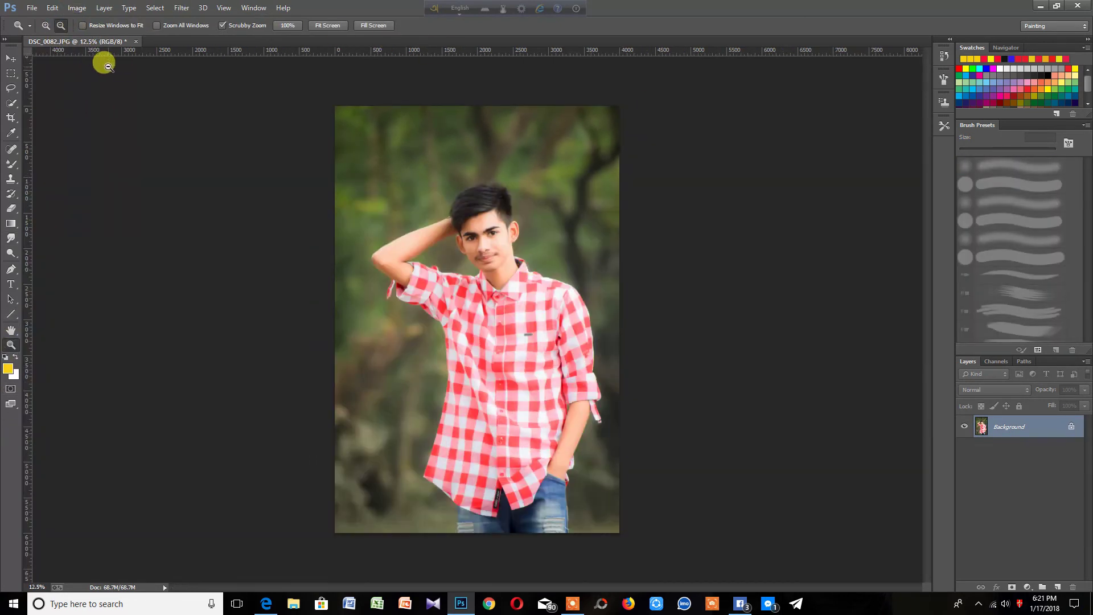